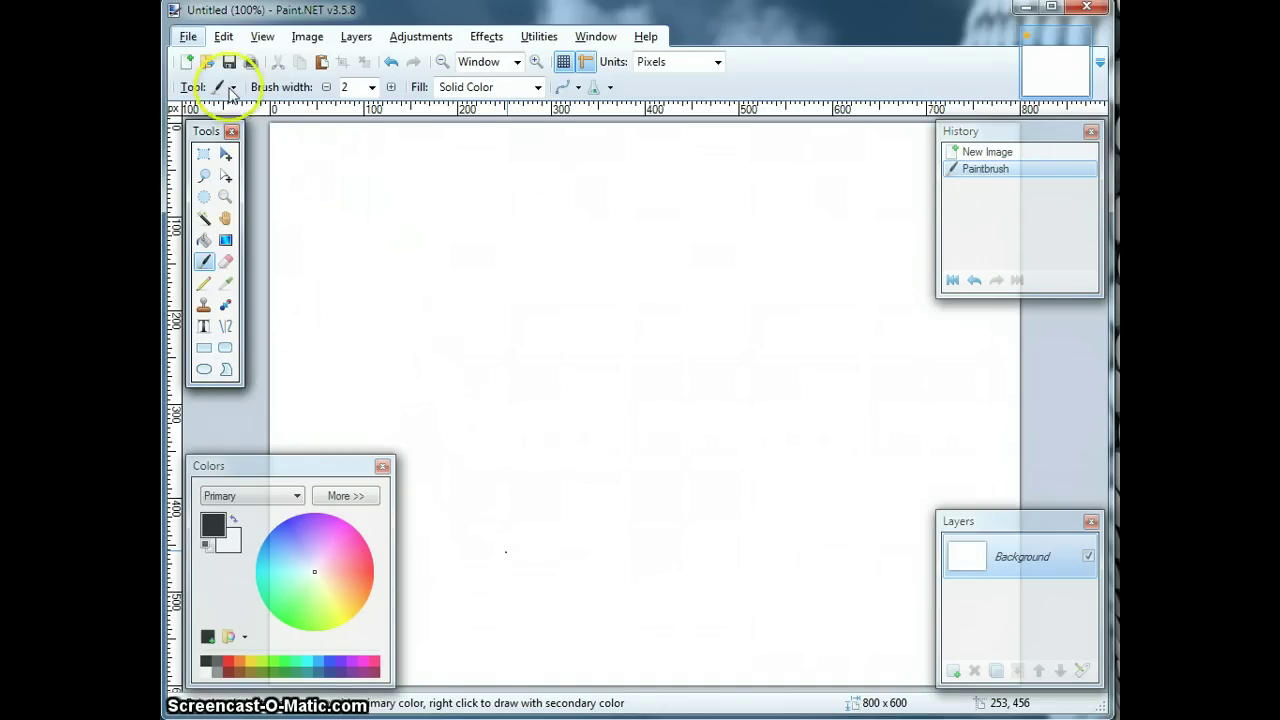
Open 2011_06_28_130207.jpg from the sparkbooth folder in Documents
click(195, 45)
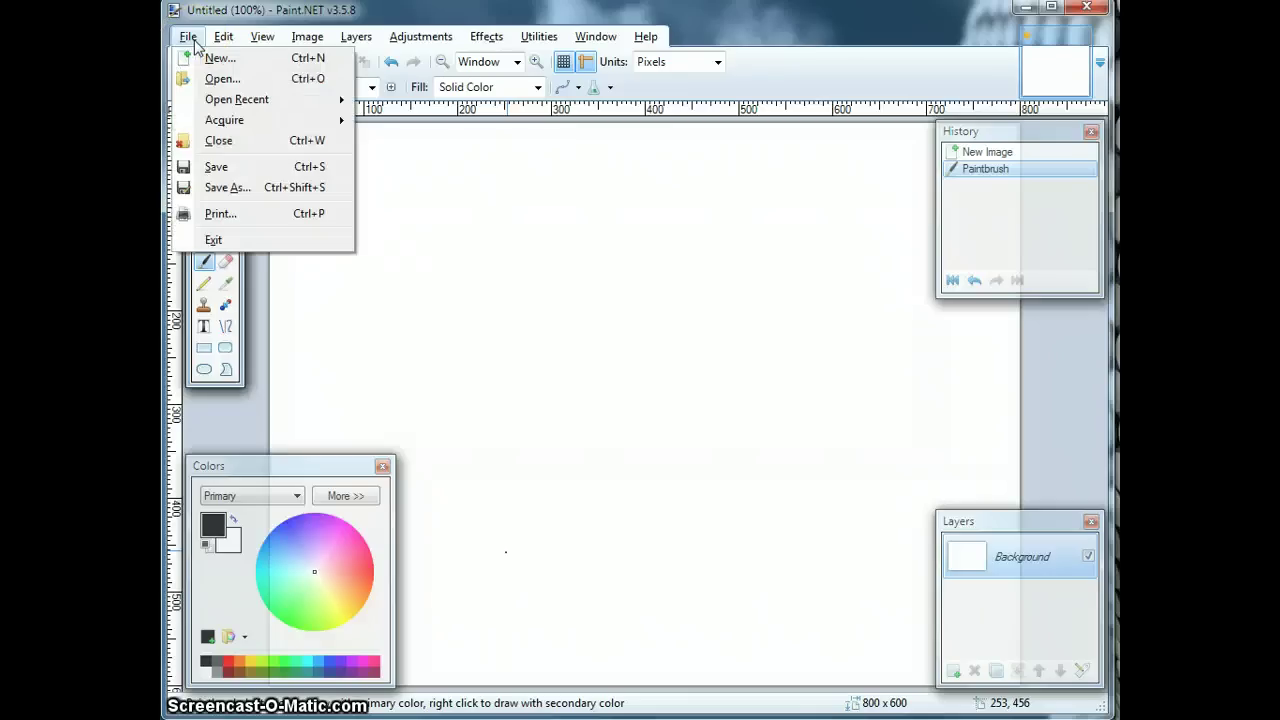
click(225, 79)
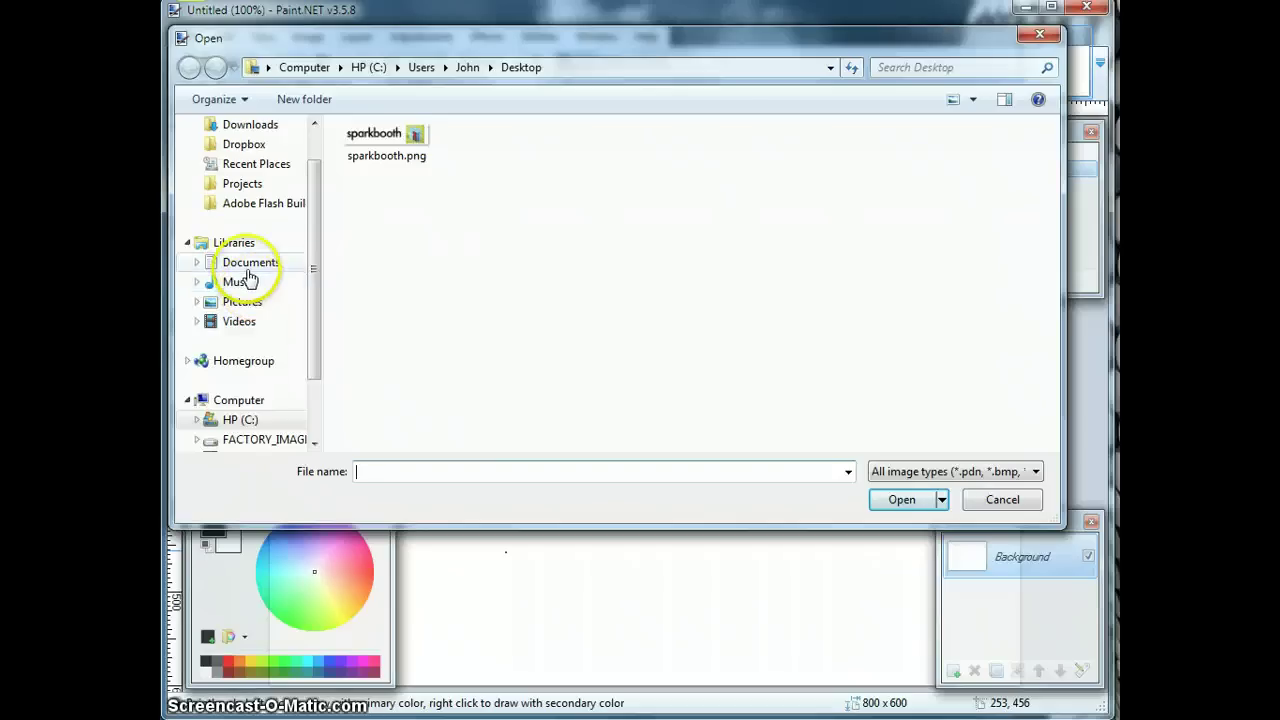
click(249, 268)
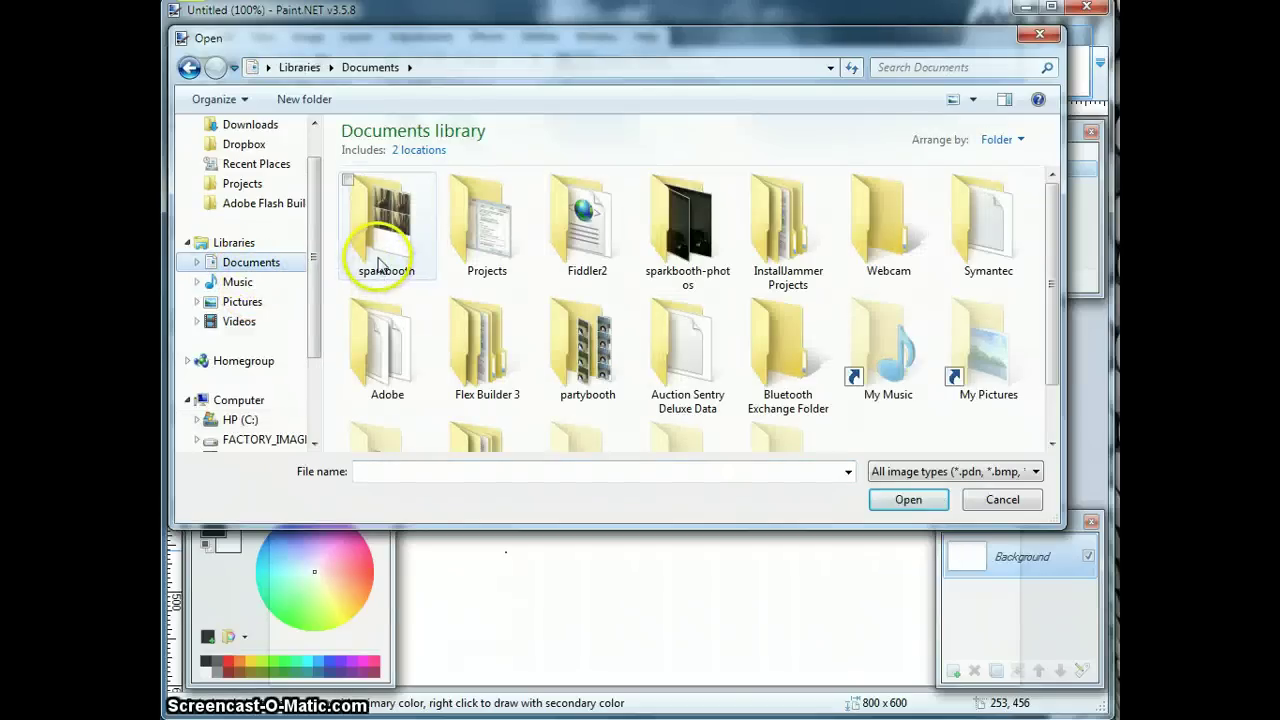
double_click(380, 265)
double_click(601, 265)
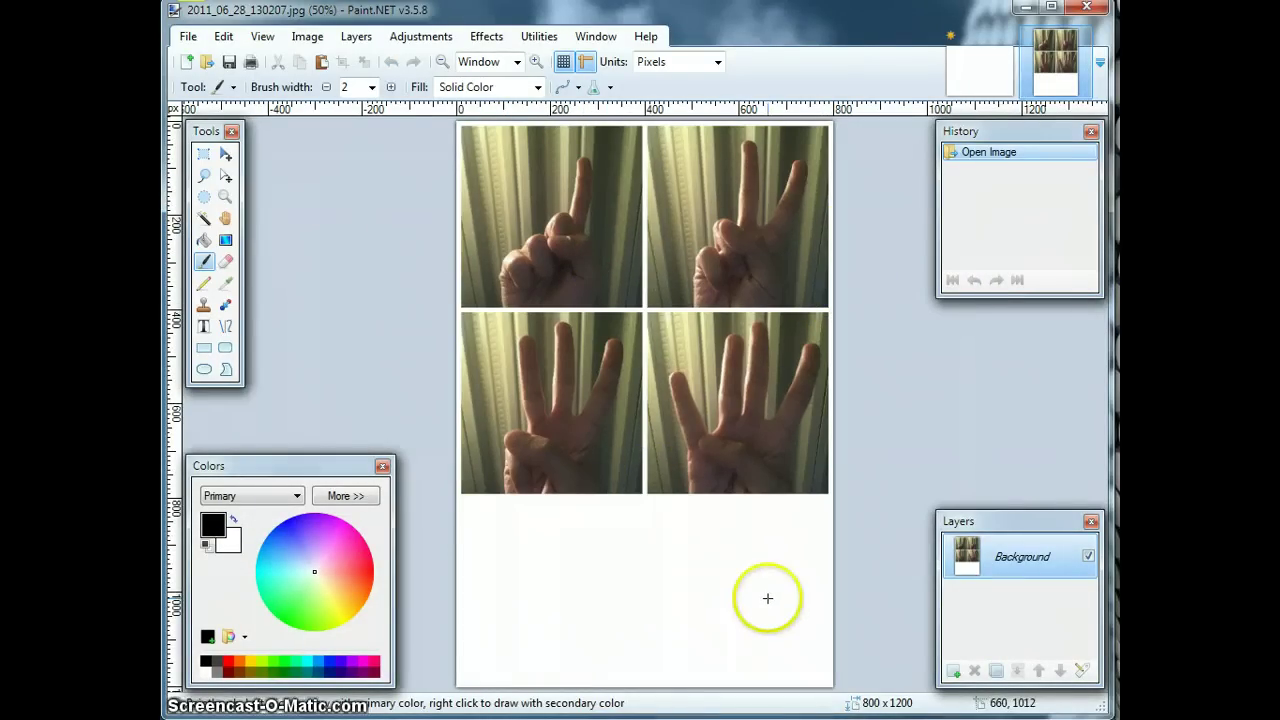
Add transparent Layer 2 to the collage, open sparkbooth.png from Desktop, and select all of it
click(955, 672)
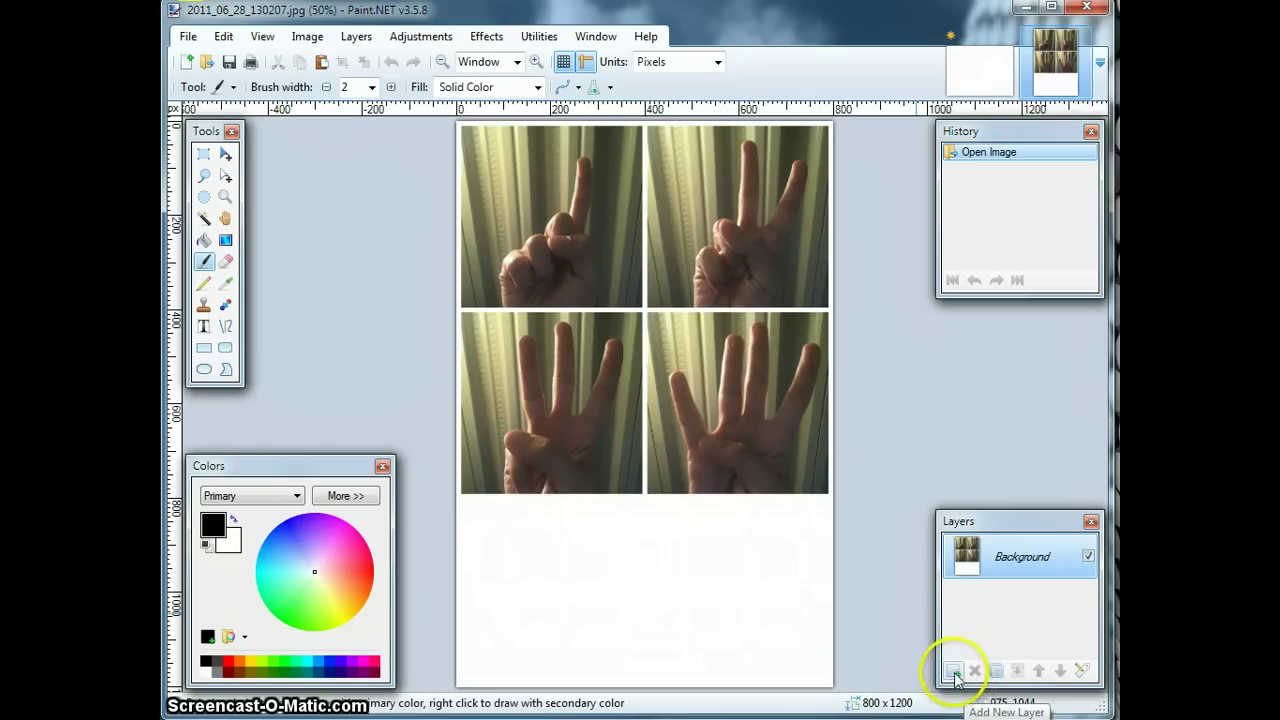
click(955, 671)
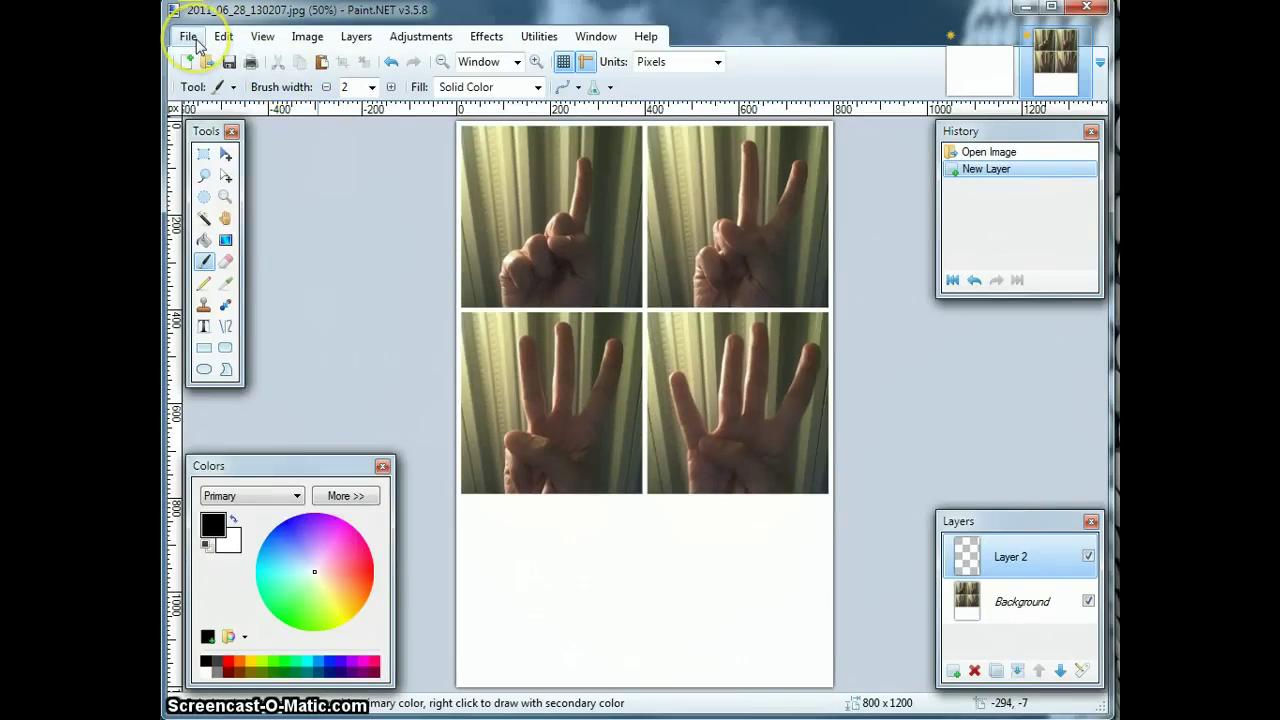
click(190, 38)
click(209, 80)
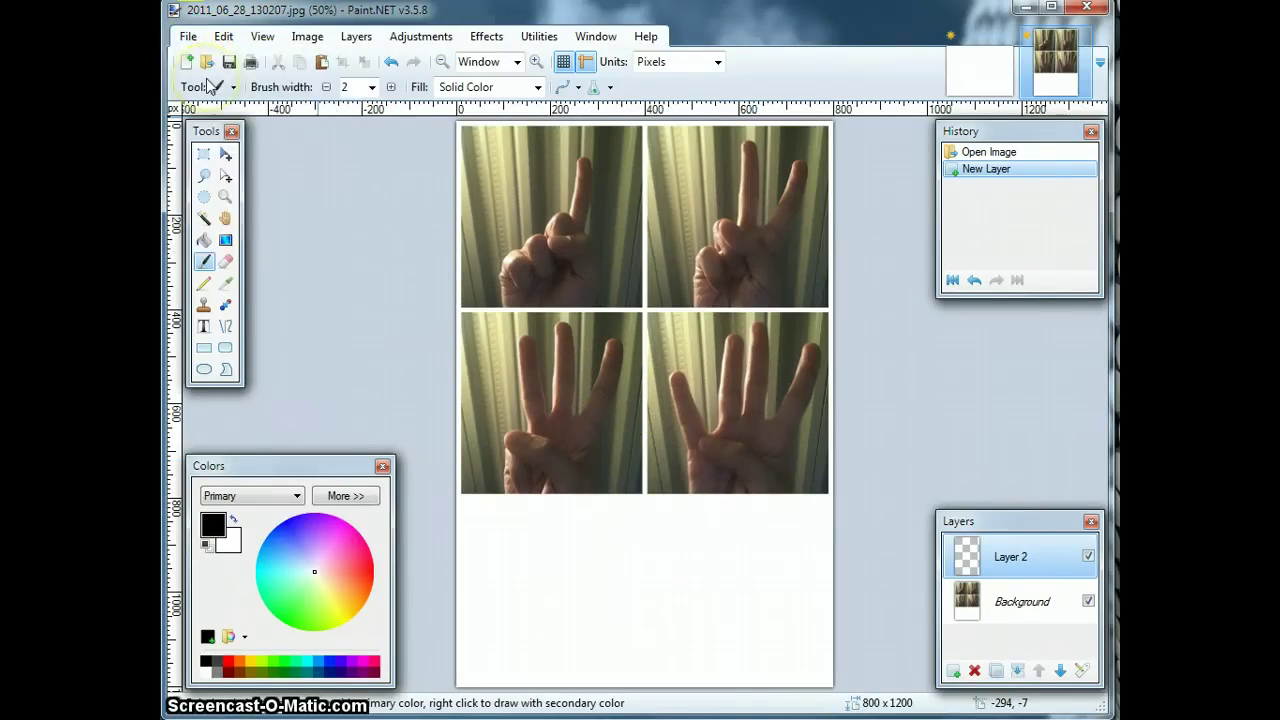
click(243, 155)
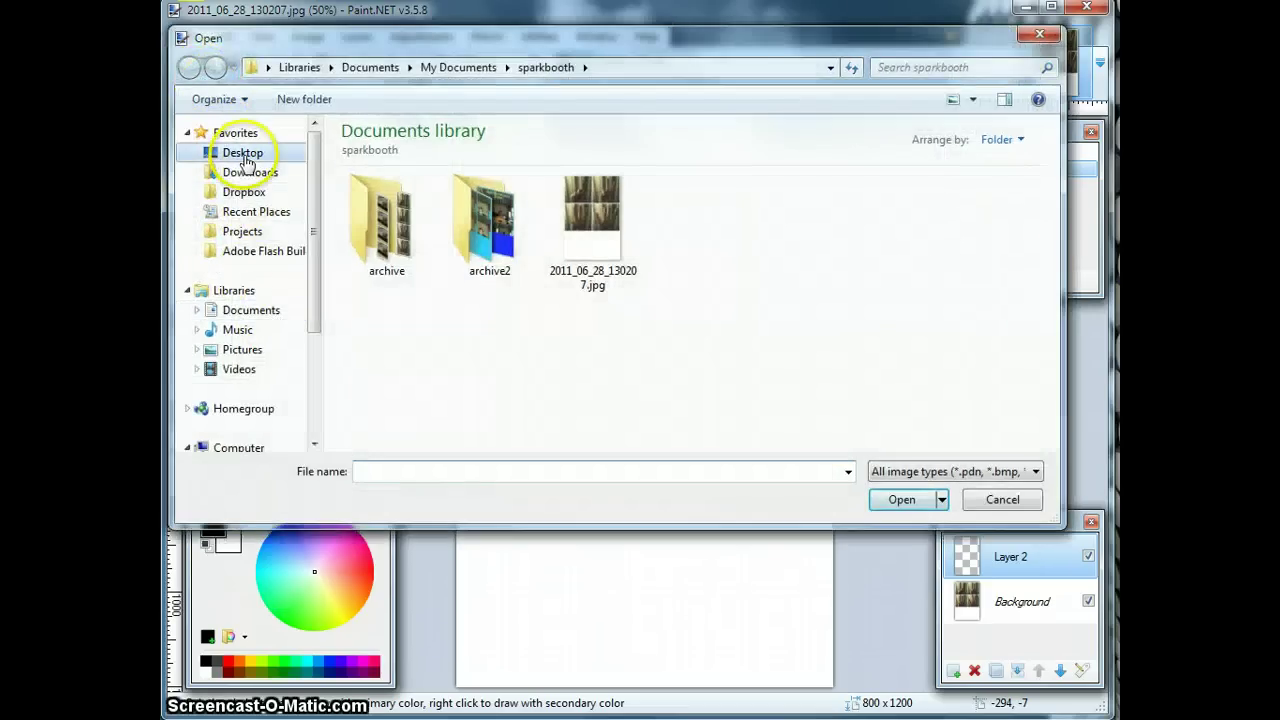
double_click(385, 255)
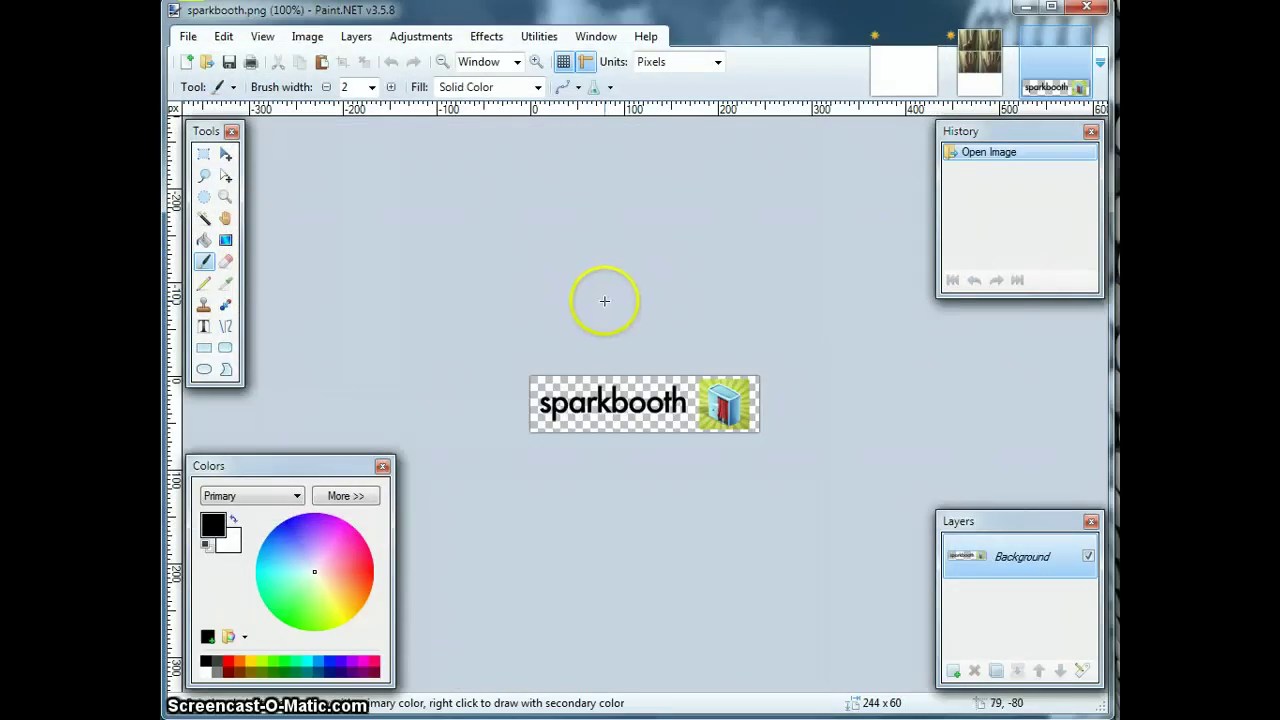
key(ctrl+a)
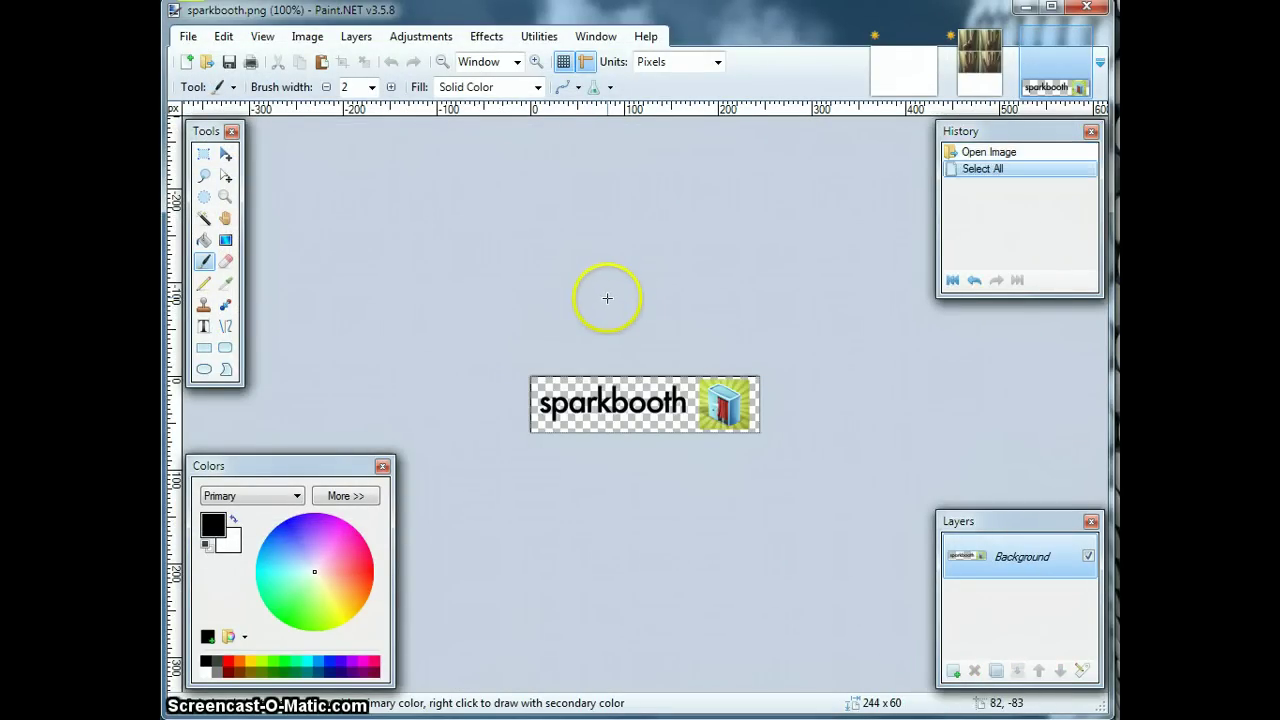
click(979, 62)
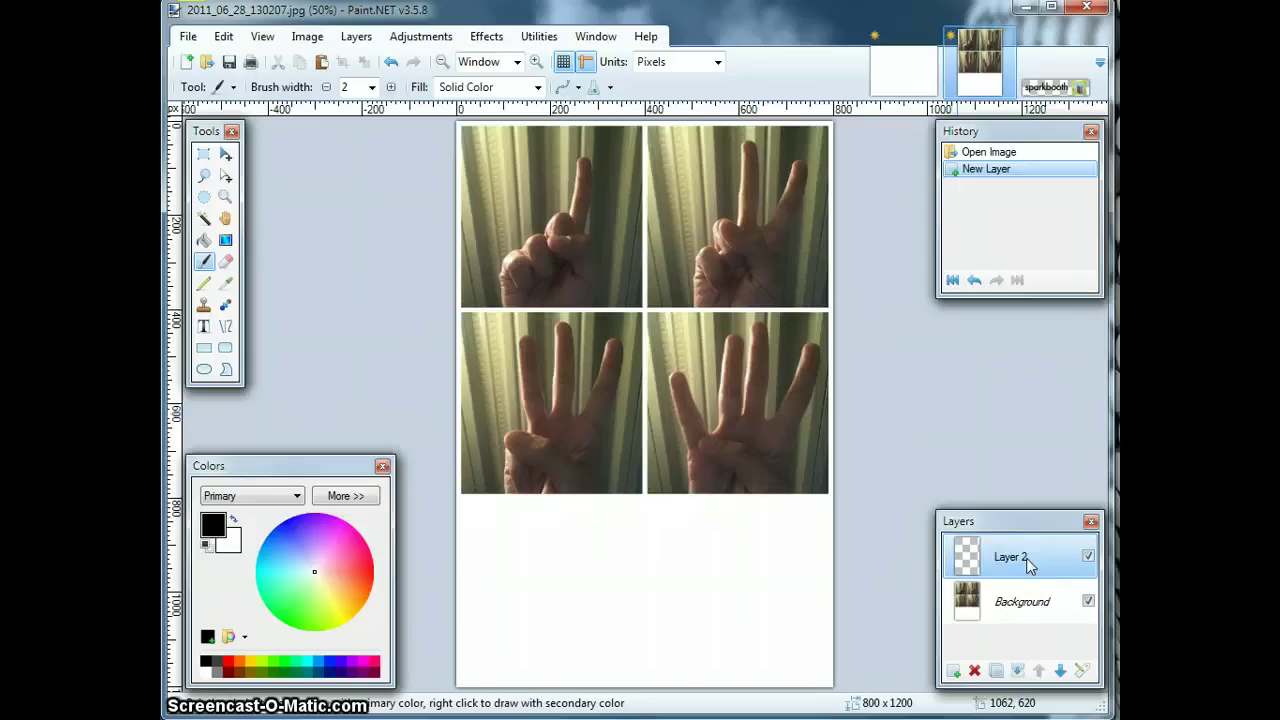
Paste the sparkbooth logo onto Layer 2, centre it below the photos, and add Layer 3
key(ctrl+v)
drag(550, 137, 679, 517)
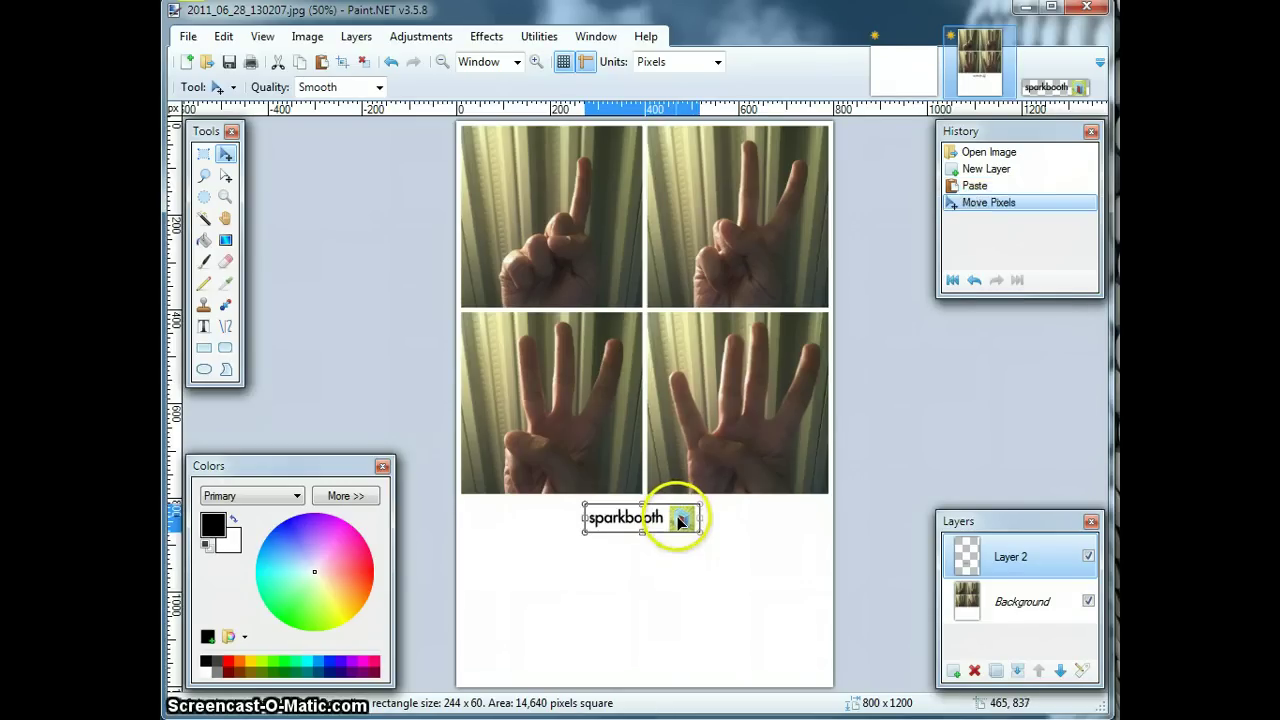
click(953, 670)
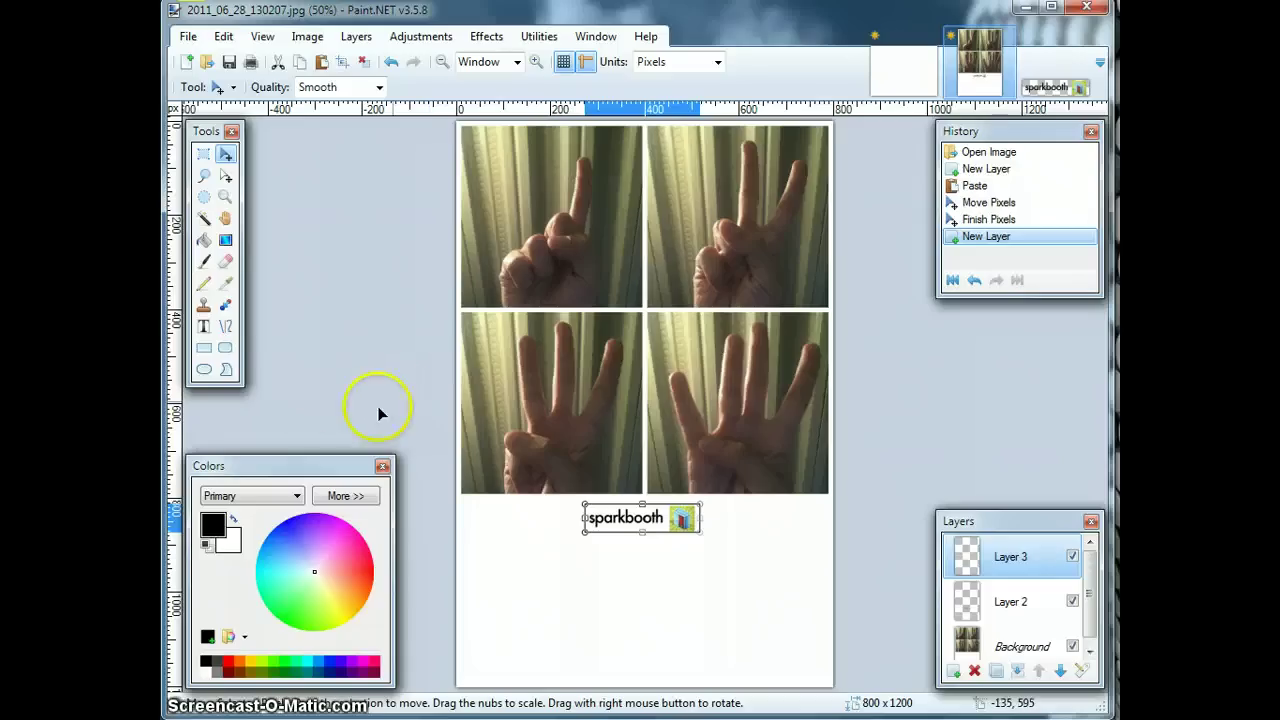
Set the Text tool to Comic Sans MS size 36 and start a text entry below the logo
click(205, 327)
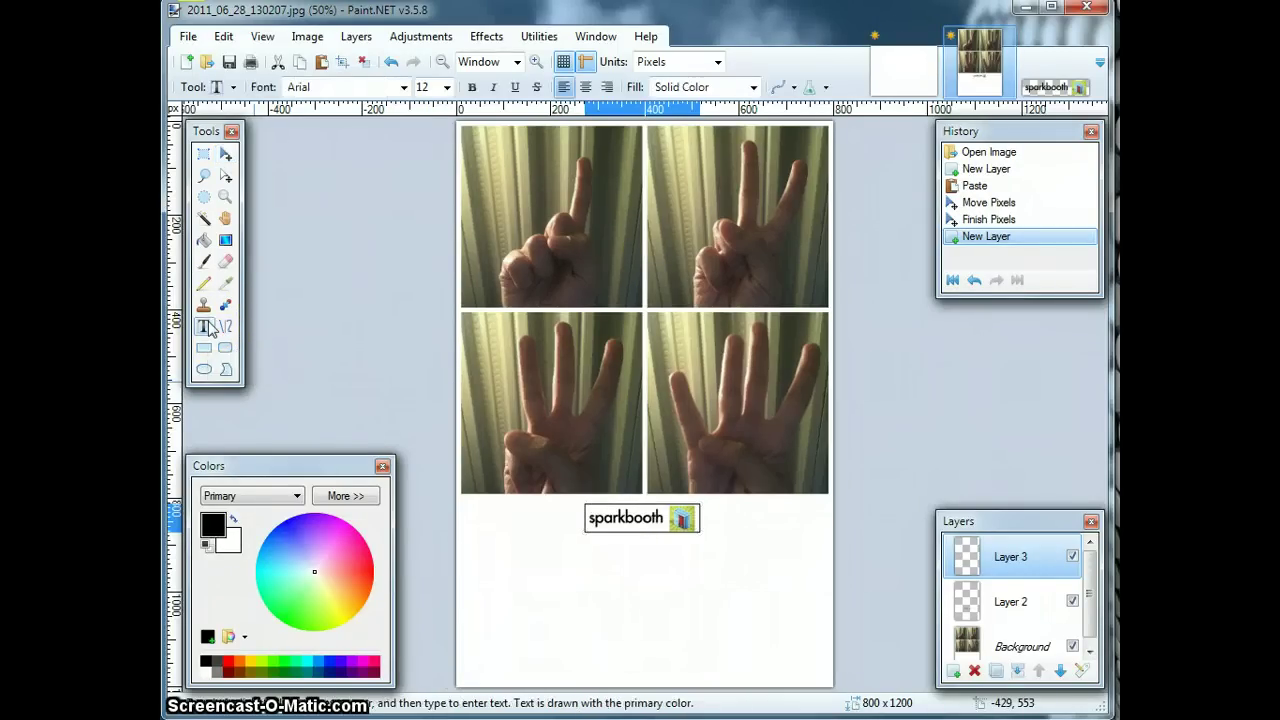
click(404, 87)
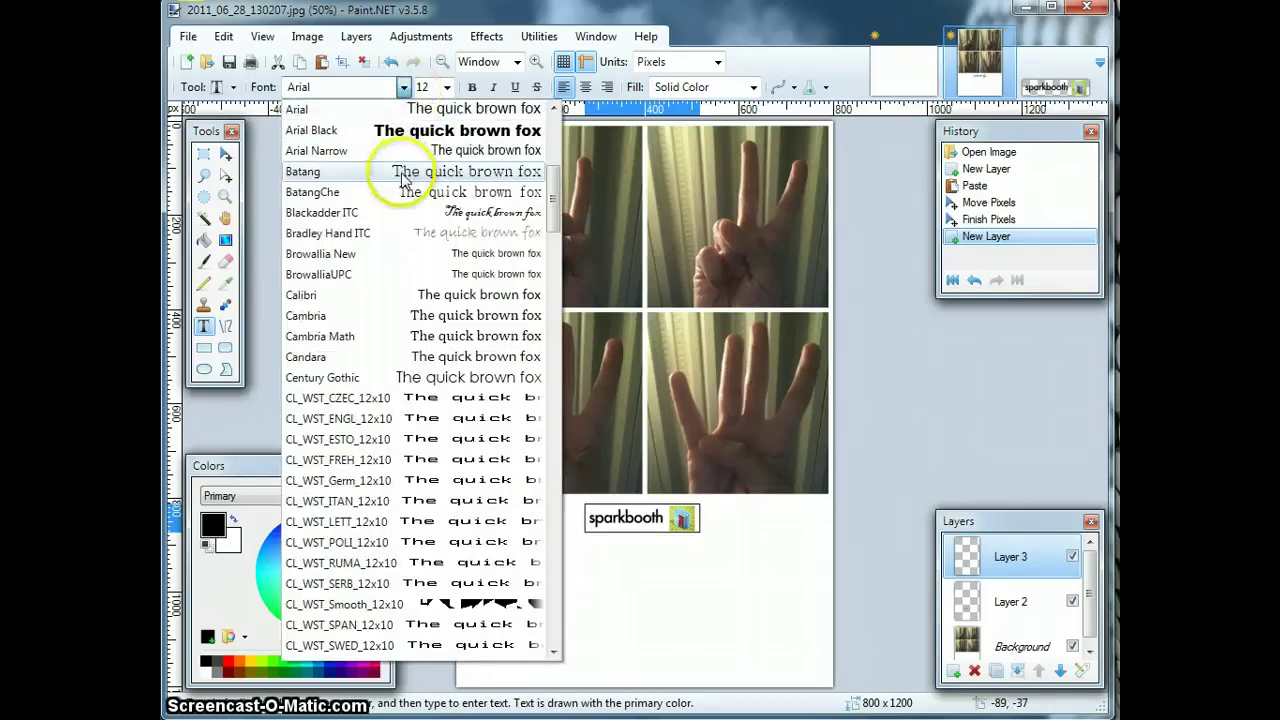
scroll(405, 322, down, 2)
scroll(402, 328, down, 2)
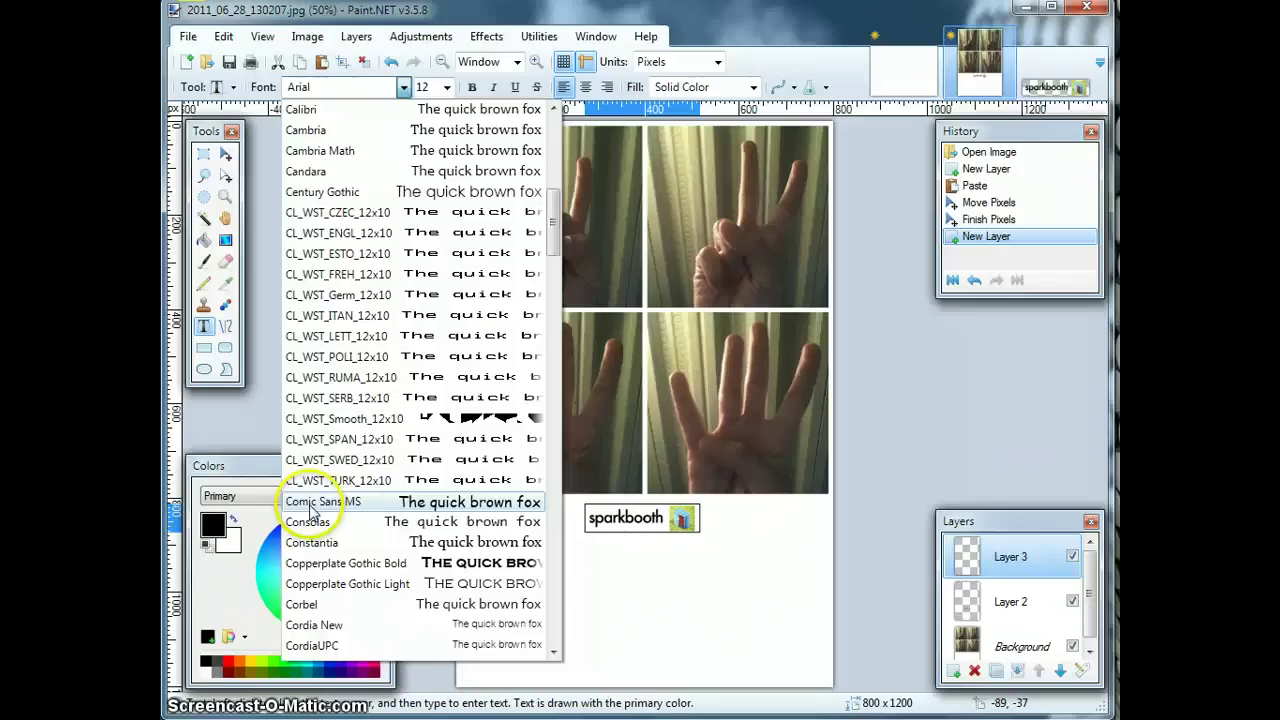
click(316, 496)
click(446, 87)
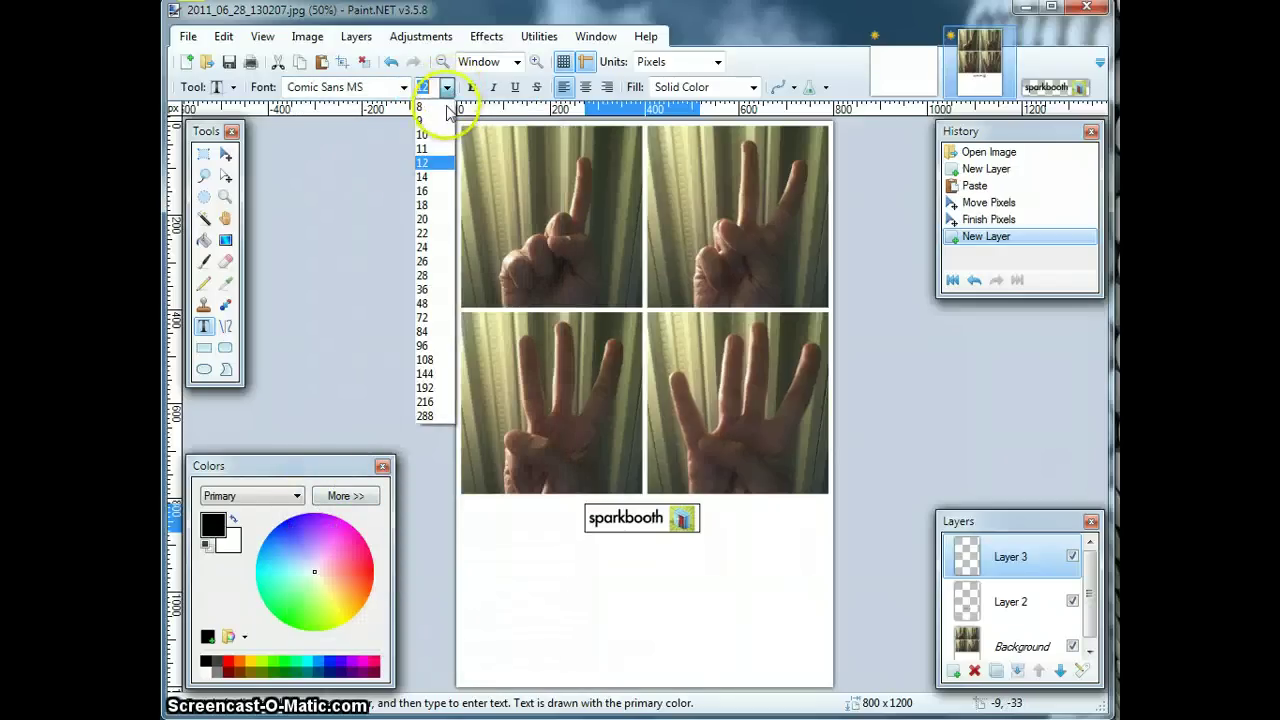
click(429, 292)
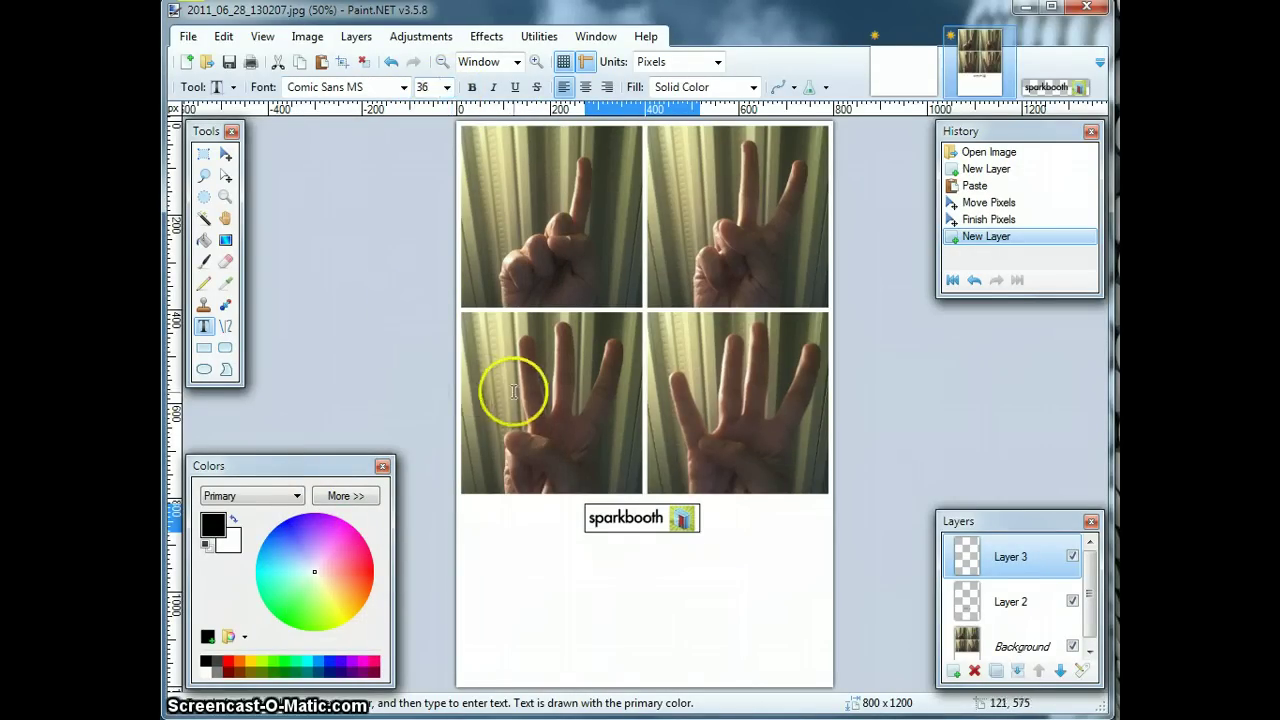
click(488, 592)
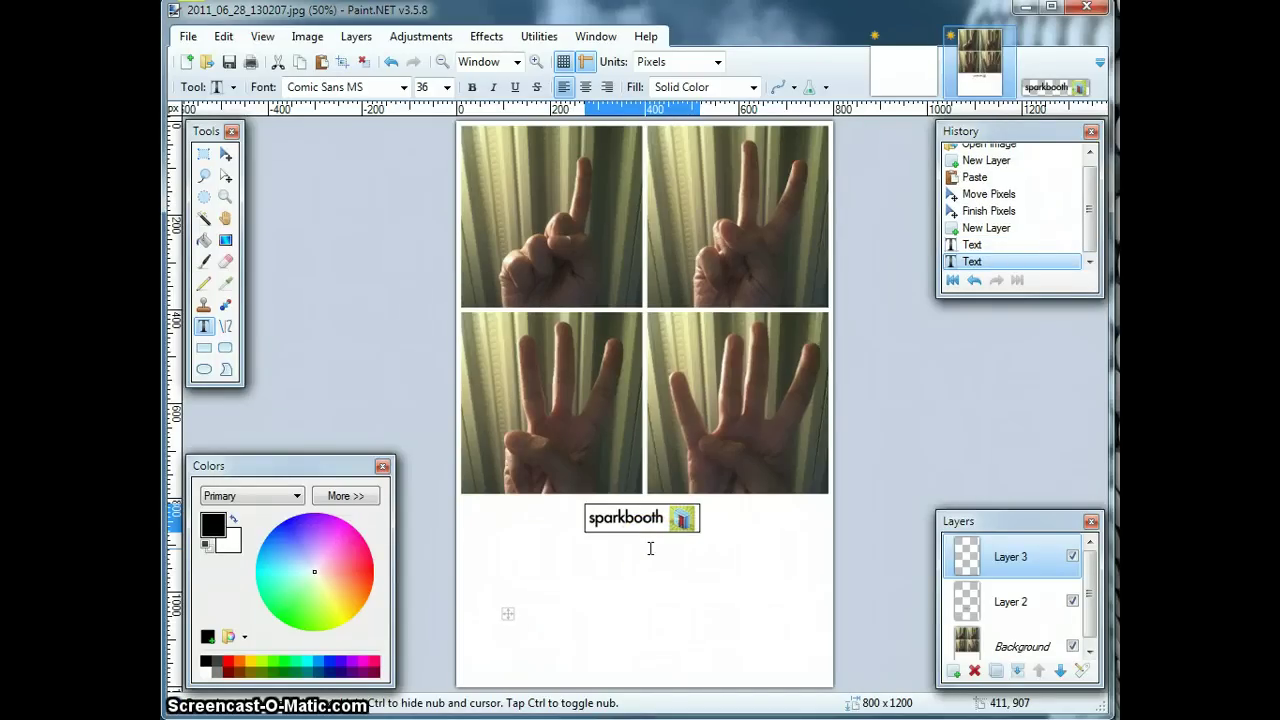
key(ctrl+a)
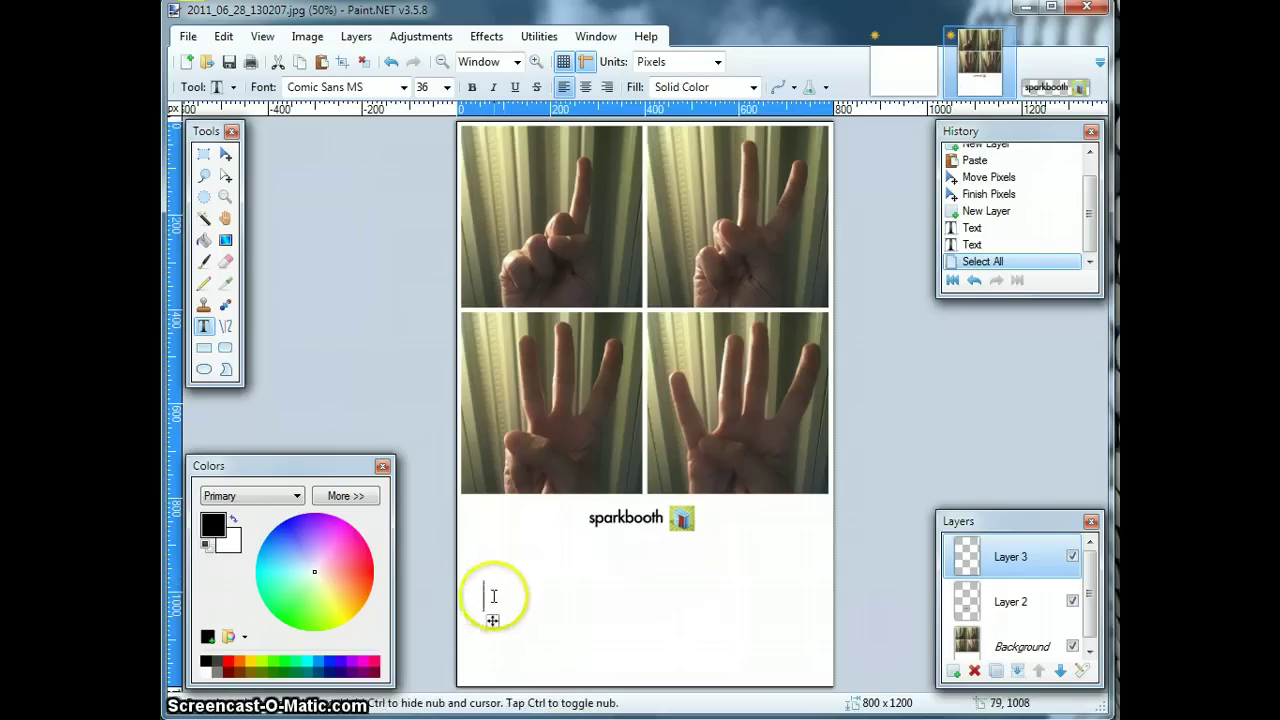
Type the Happy Birthday greeting with the name, shift it right, and hide the Background layer
text(Ha)
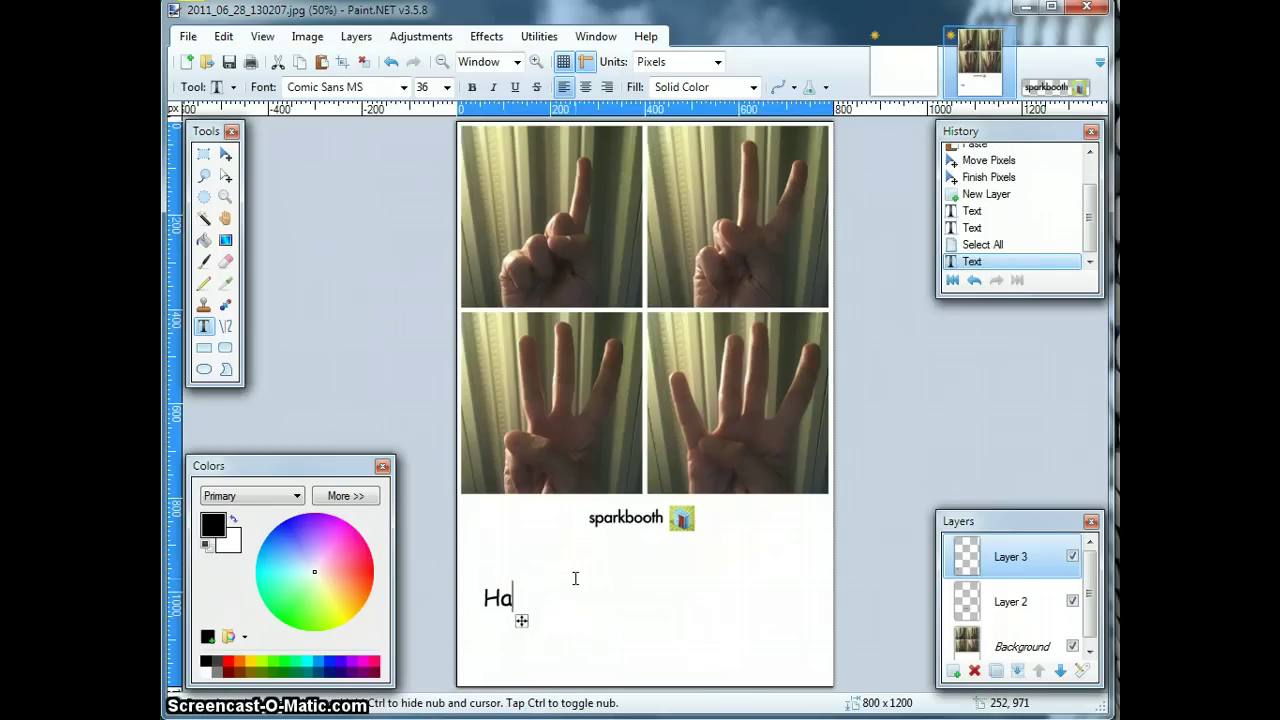
text(ppy Birthday Jimbo!)
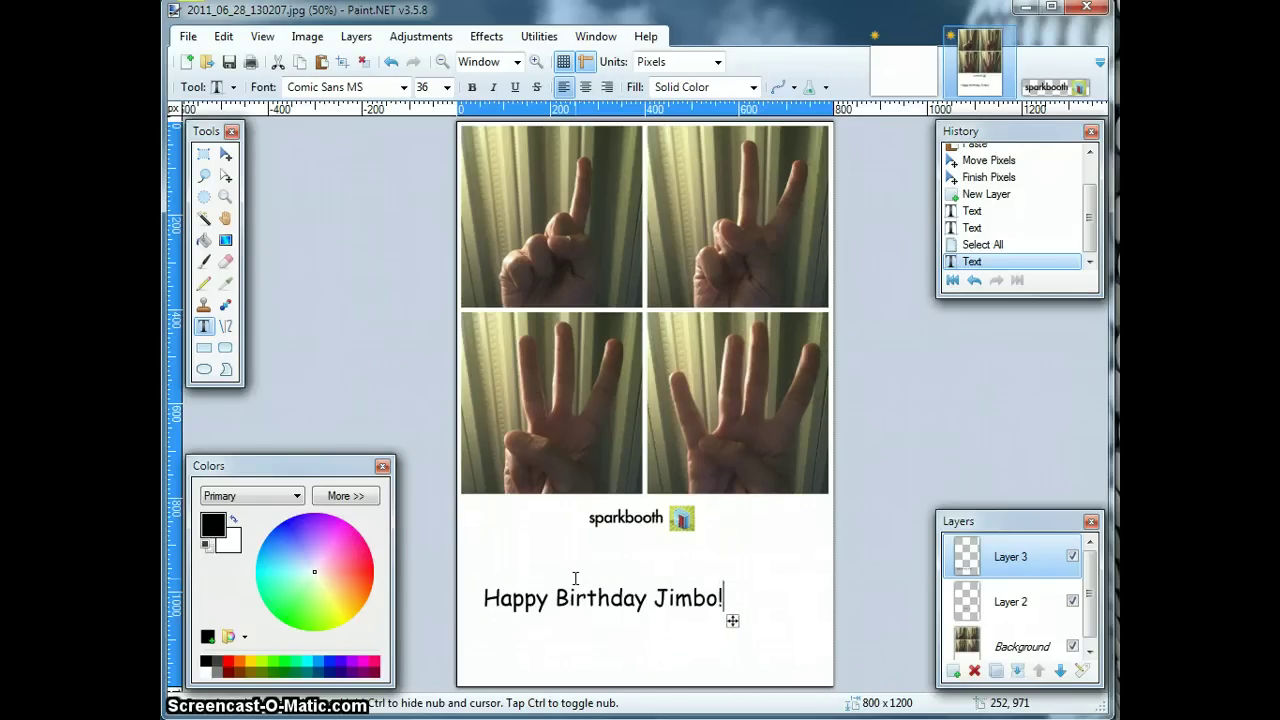
click(586, 568)
click(735, 624)
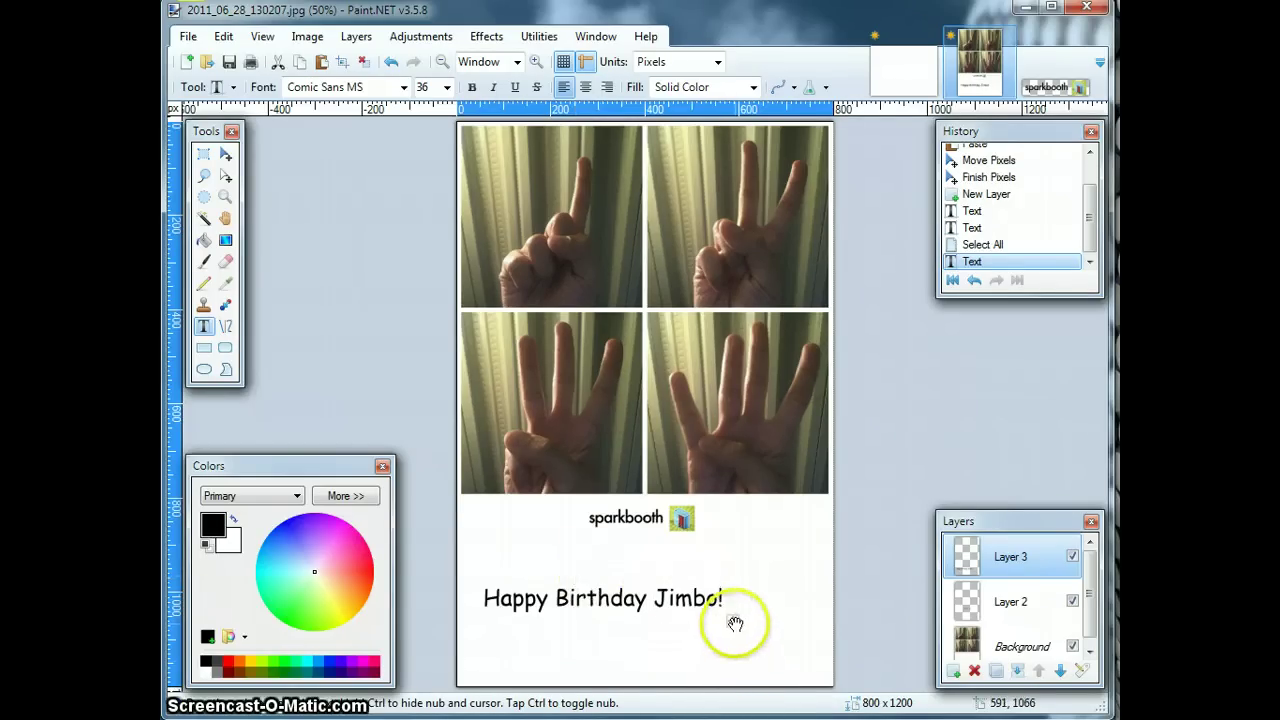
drag(734, 623, 771, 614)
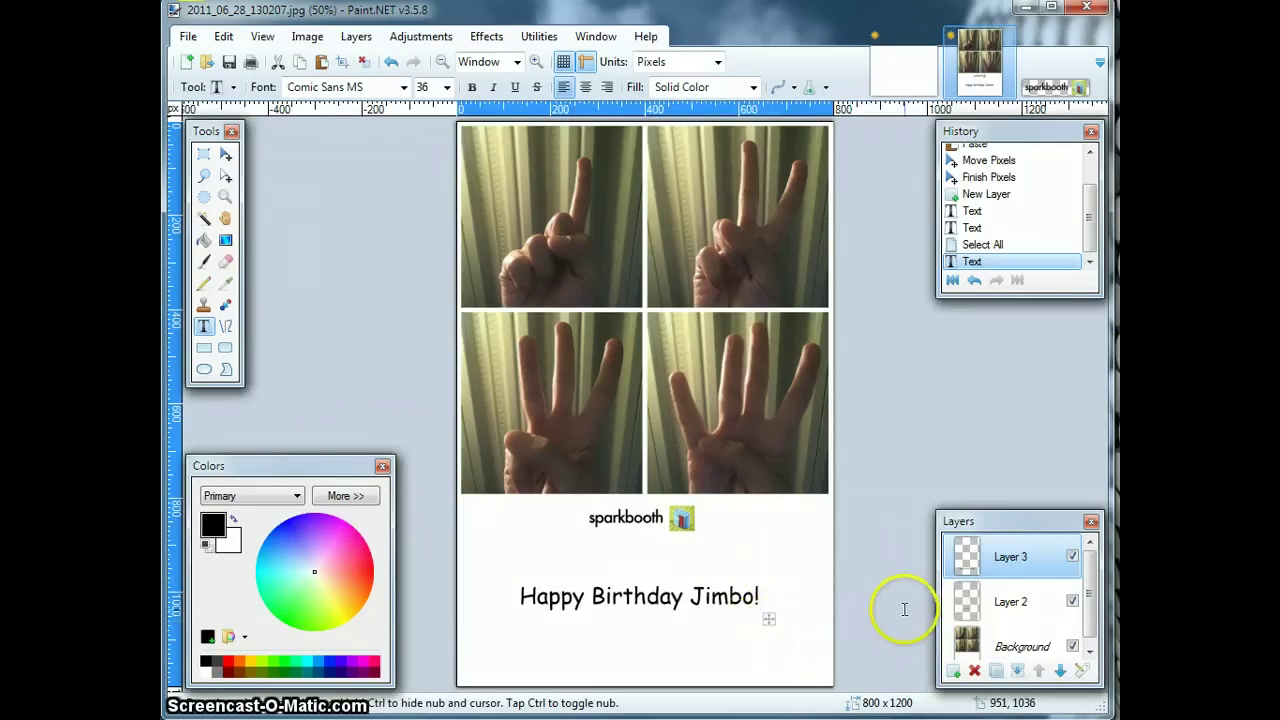
click(1089, 642)
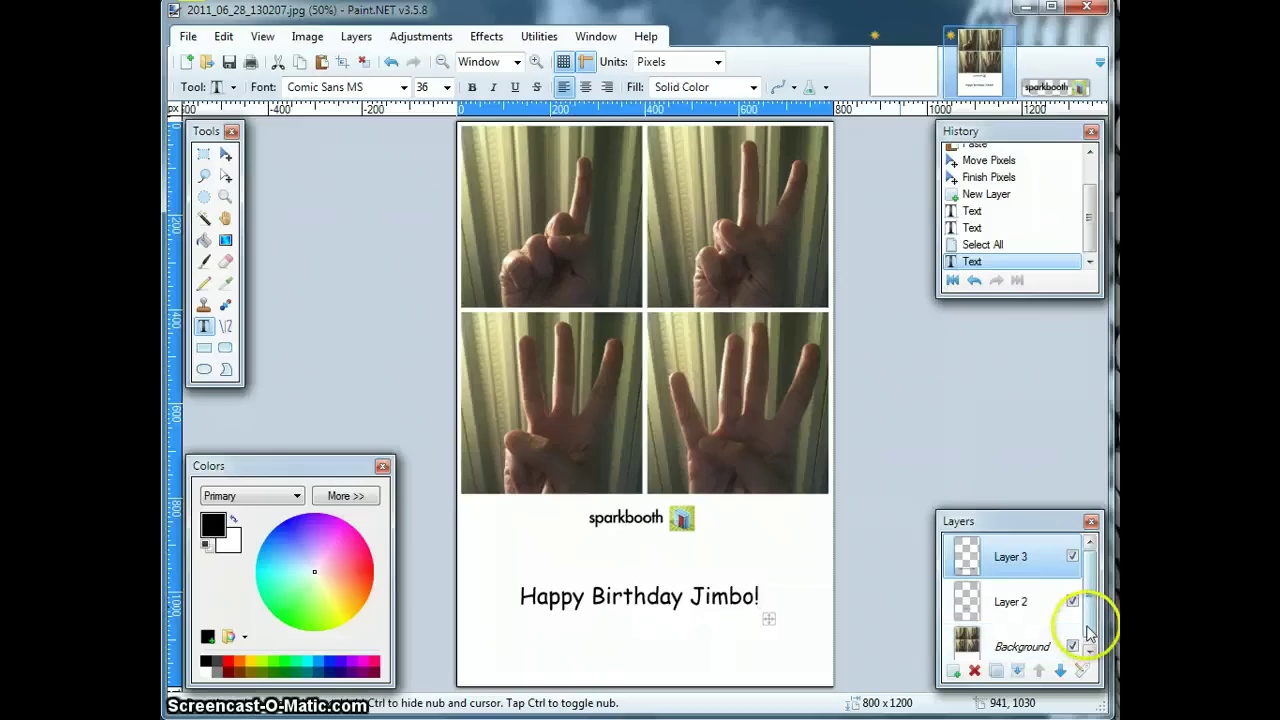
click(1072, 637)
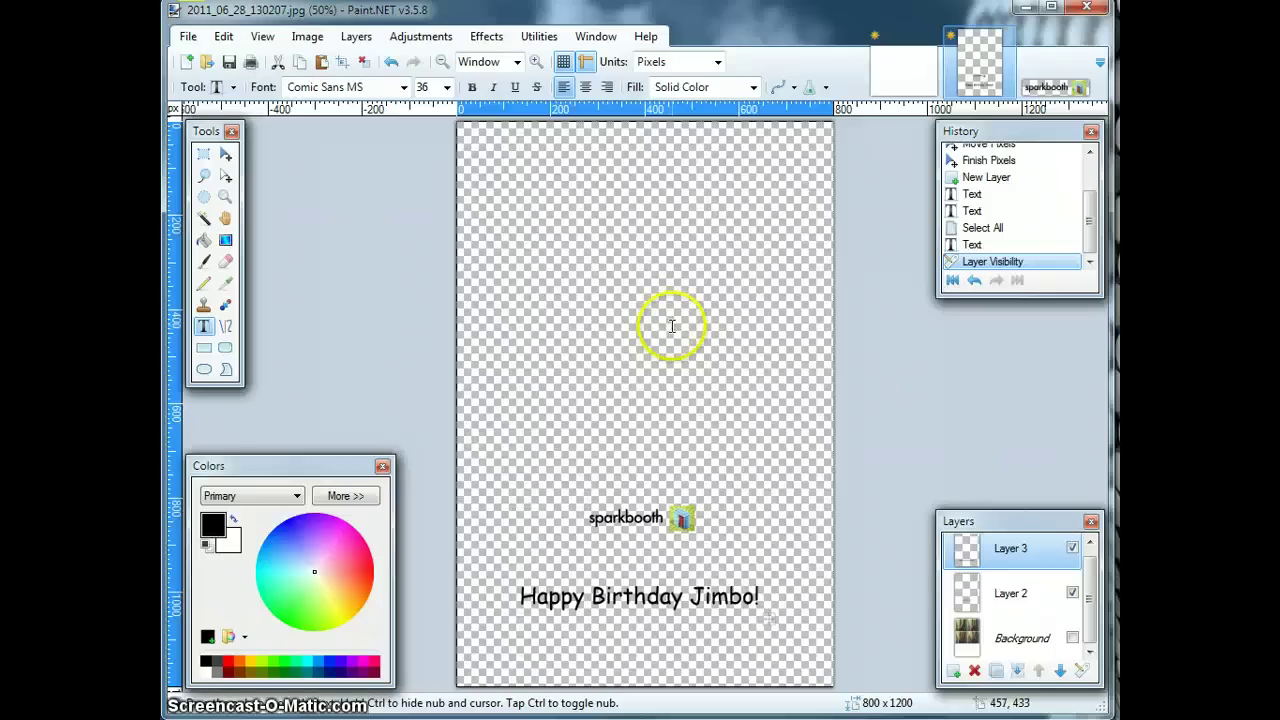
Save As to the Desktop with JPEG chosen as the file type
click(189, 37)
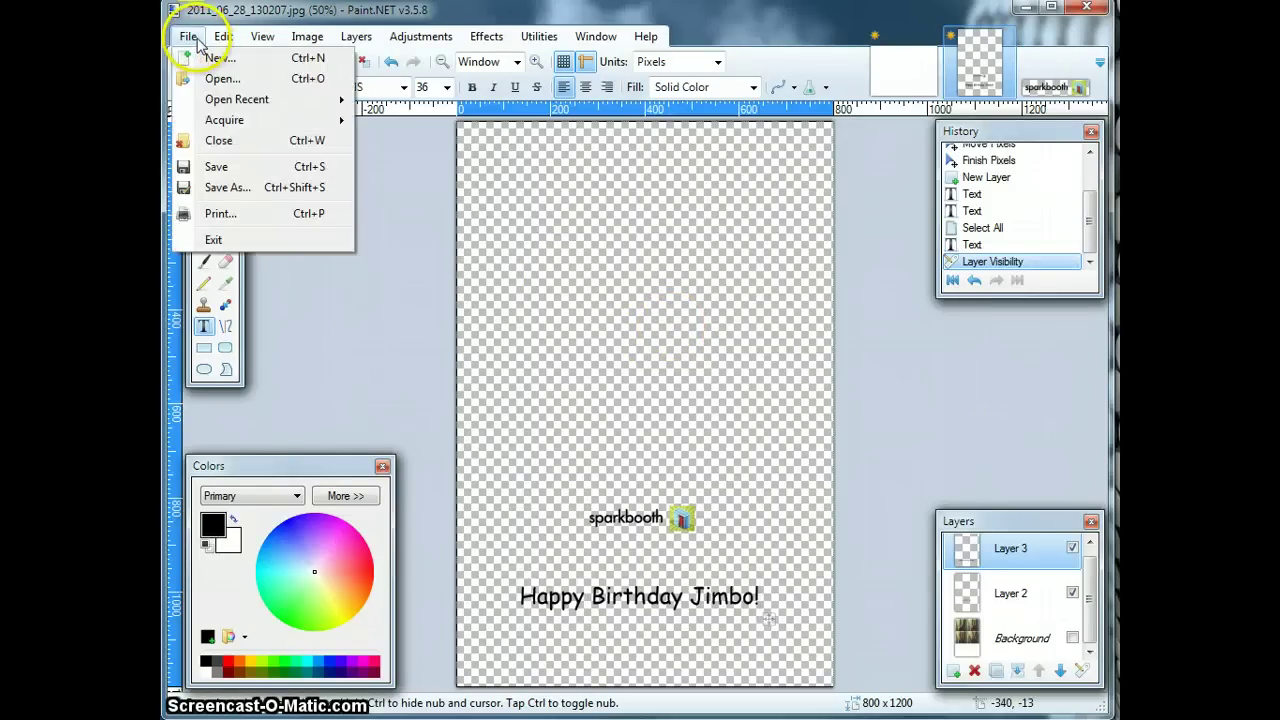
click(228, 187)
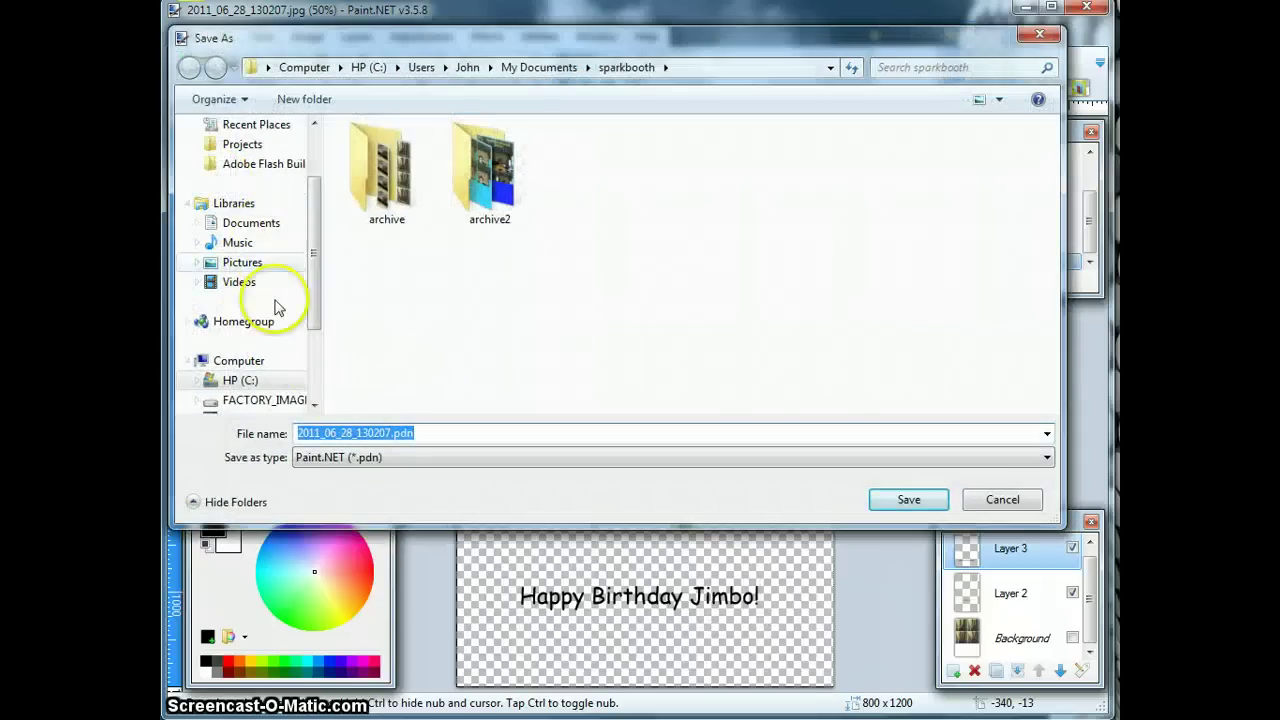
drag(314, 277, 314, 196)
click(250, 153)
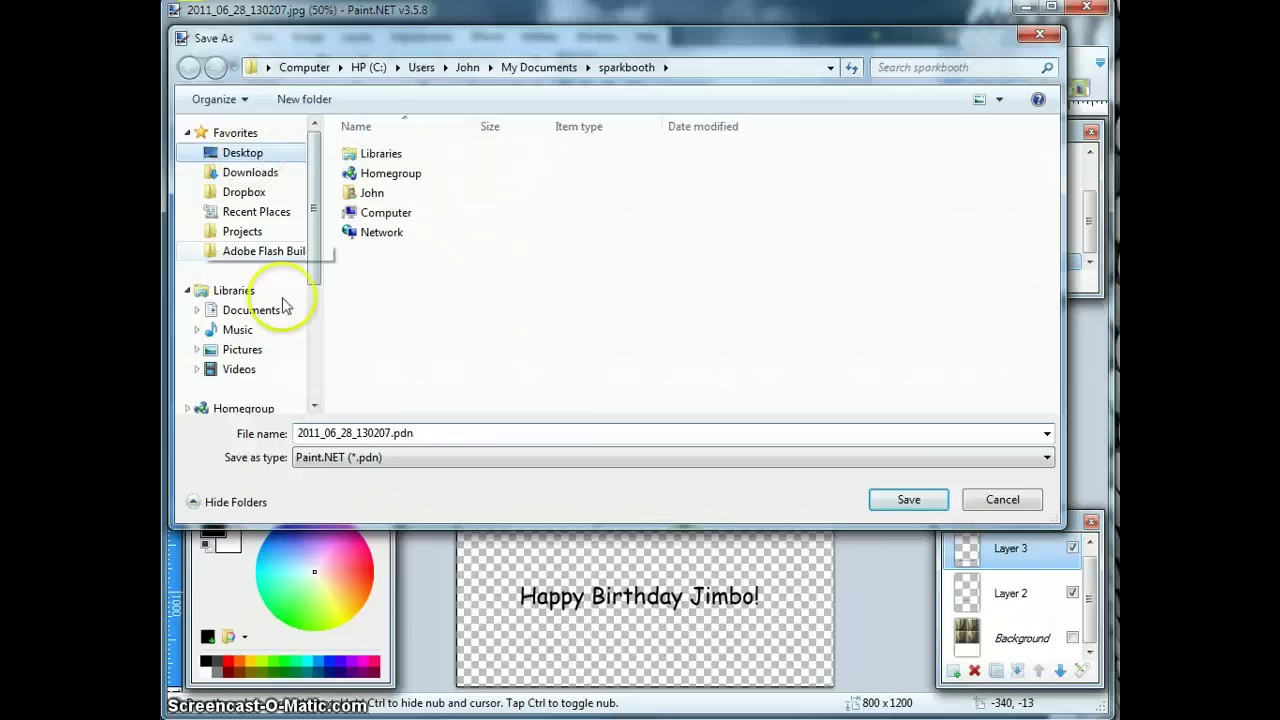
click(418, 460)
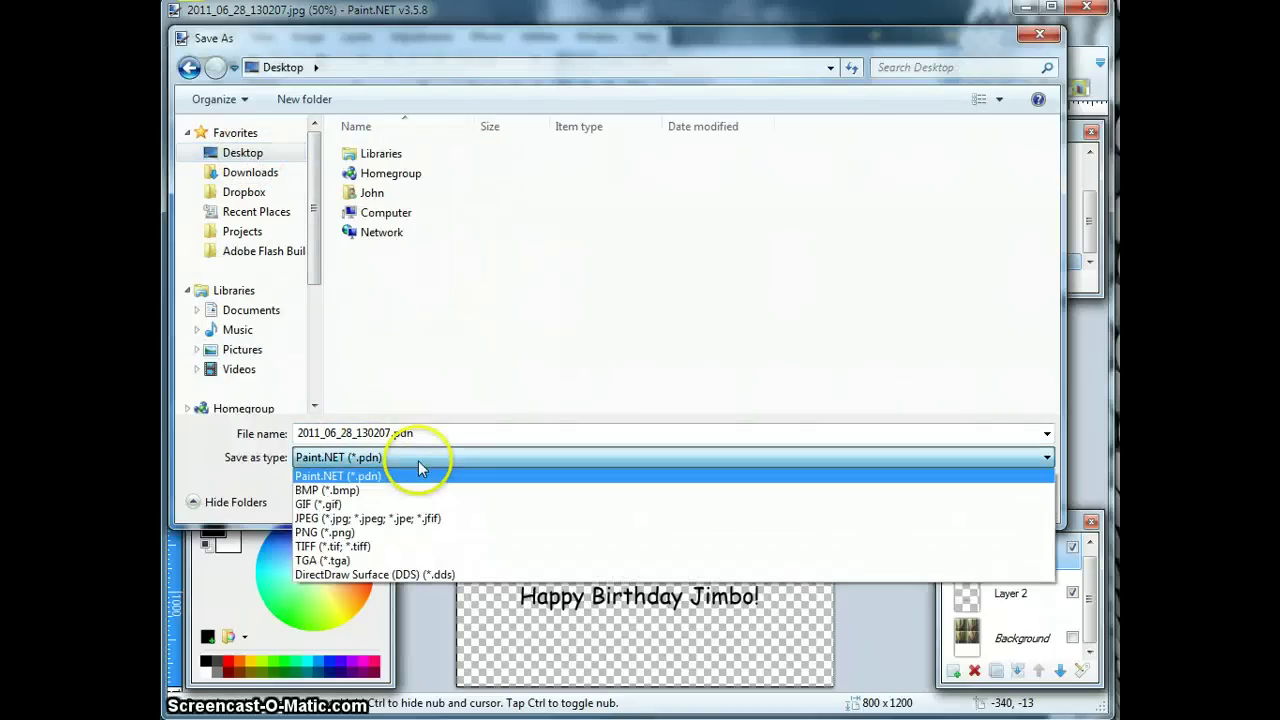
click(417, 519)
Name the file 'my background', save it, accept the JPEG quality, and flatten
double_click(346, 433)
click(372, 432)
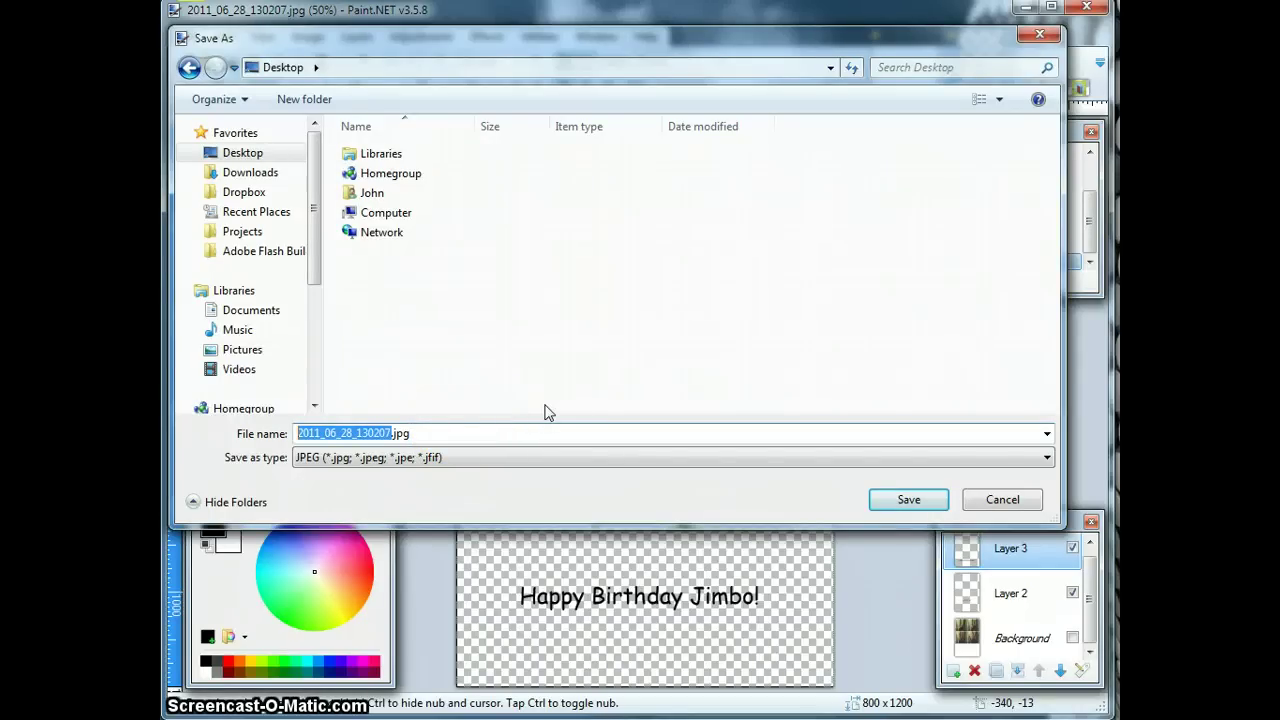
text(my )
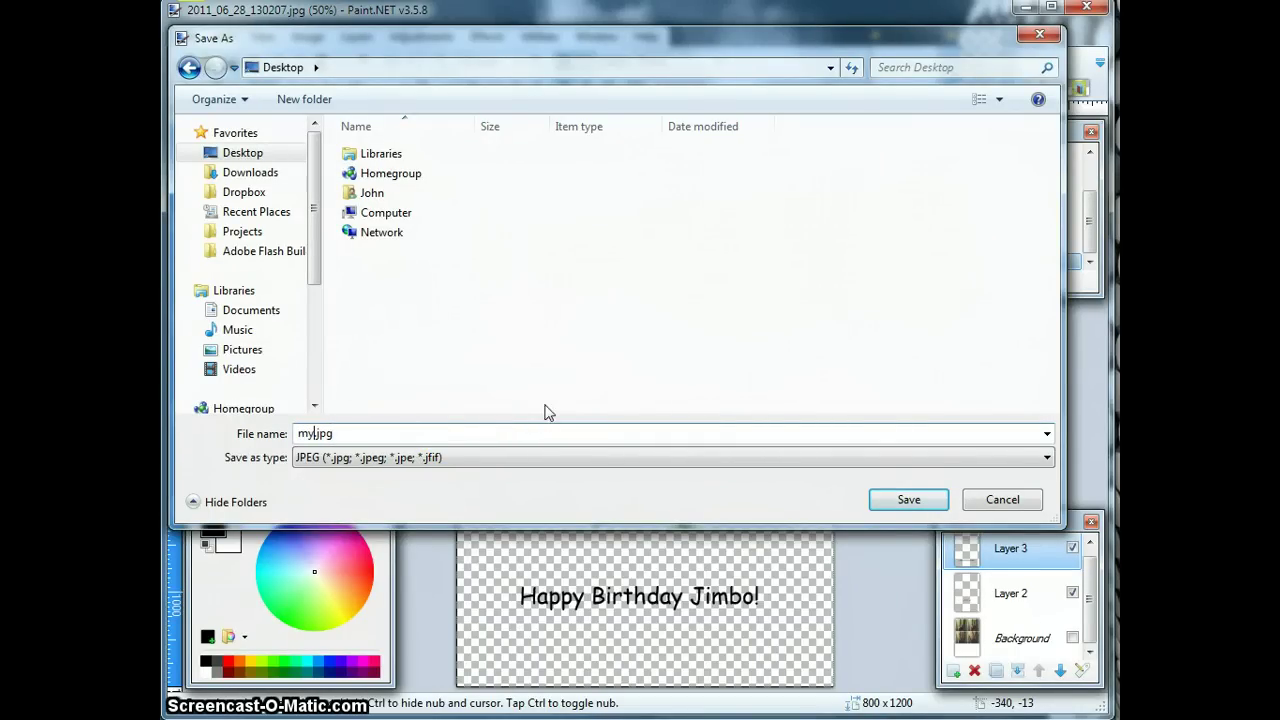
text(background)
click(905, 500)
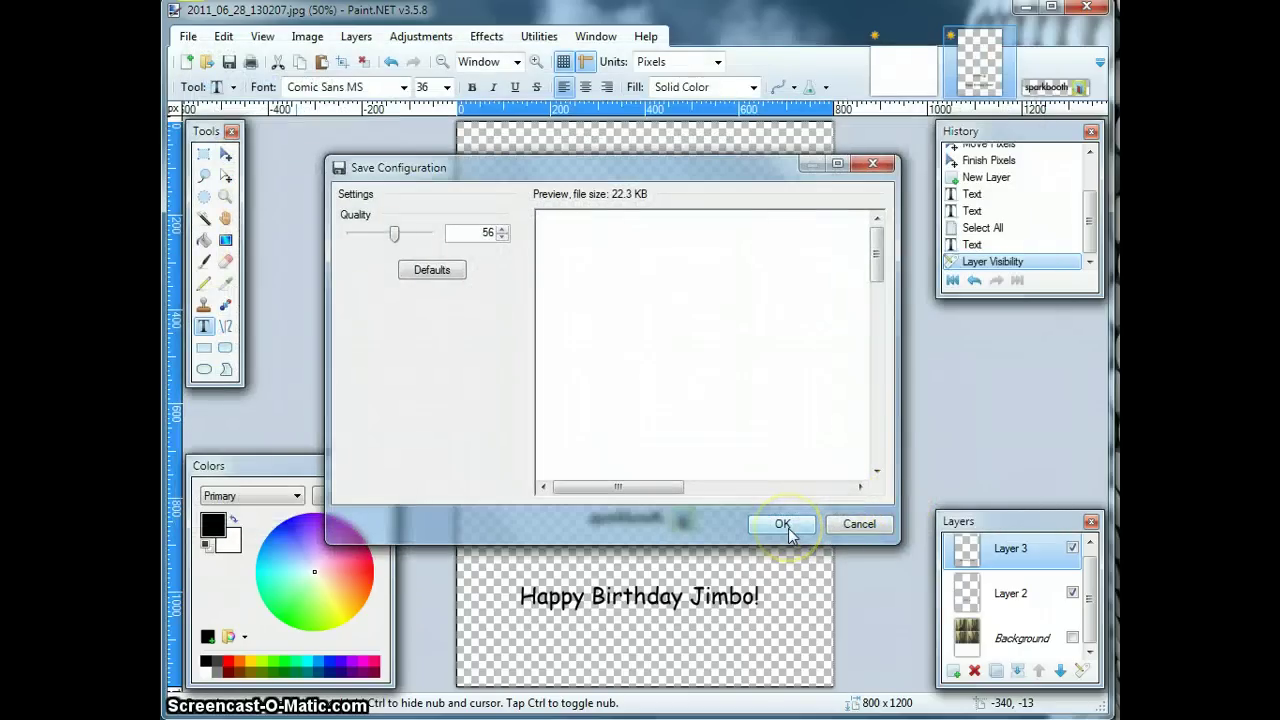
click(788, 533)
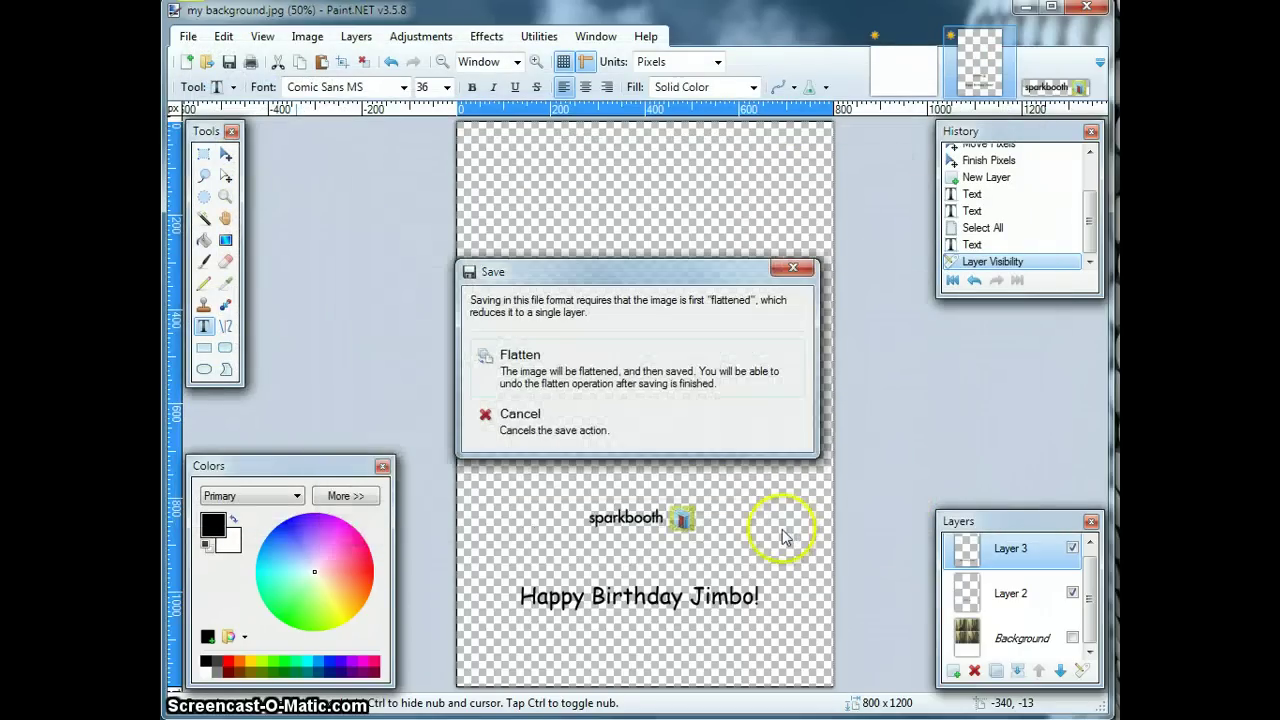
click(597, 377)
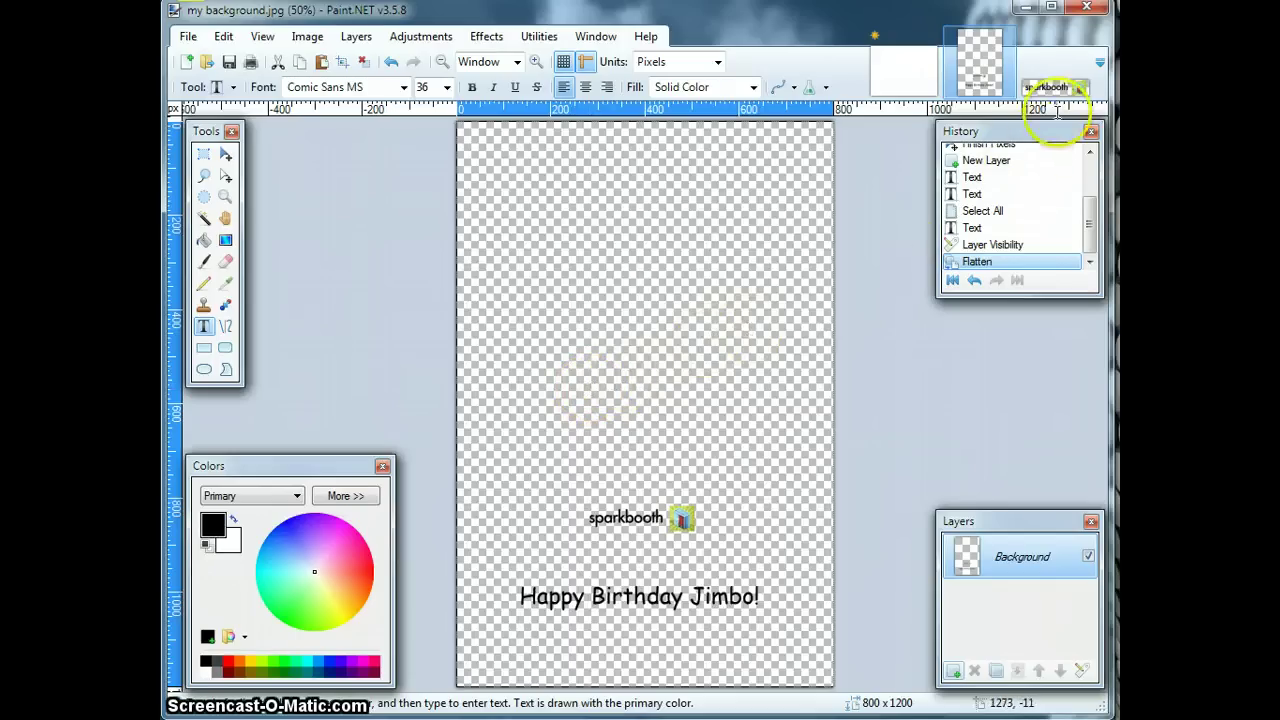
Close Paint.NET discarding the Untitled image, then move Sparkbooth to the top and enlarge it
click(1087, 7)
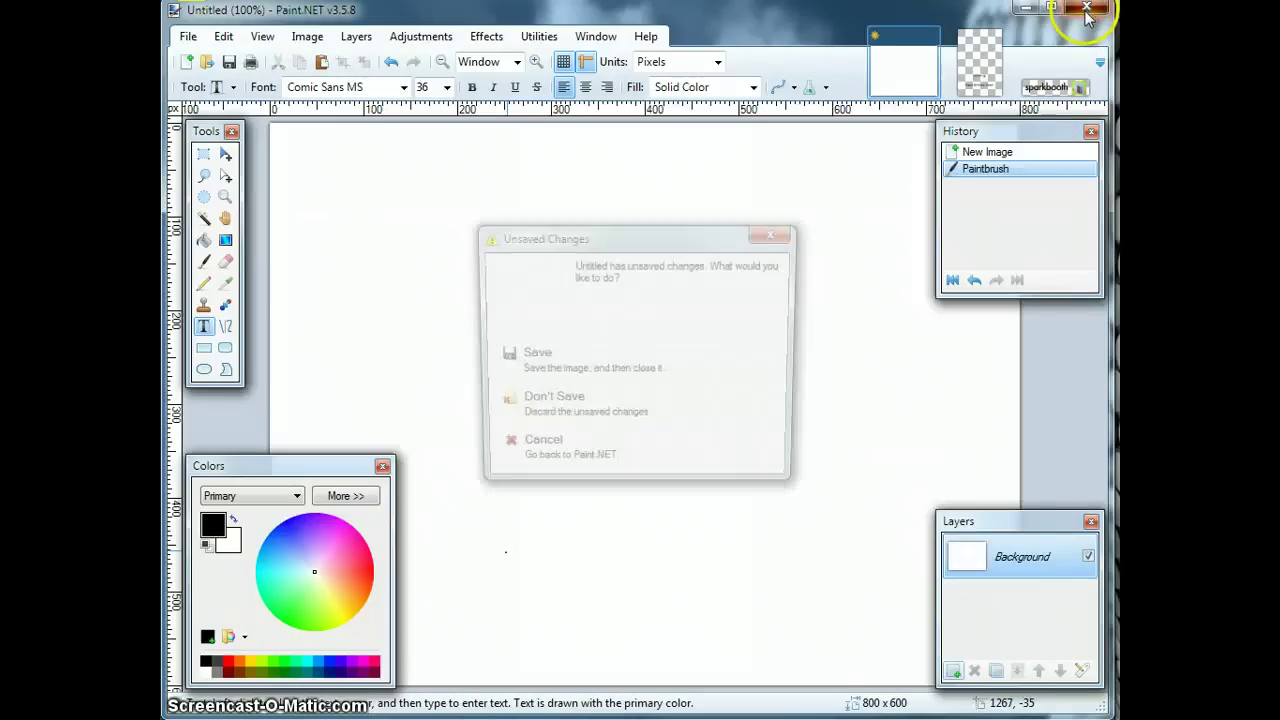
click(562, 412)
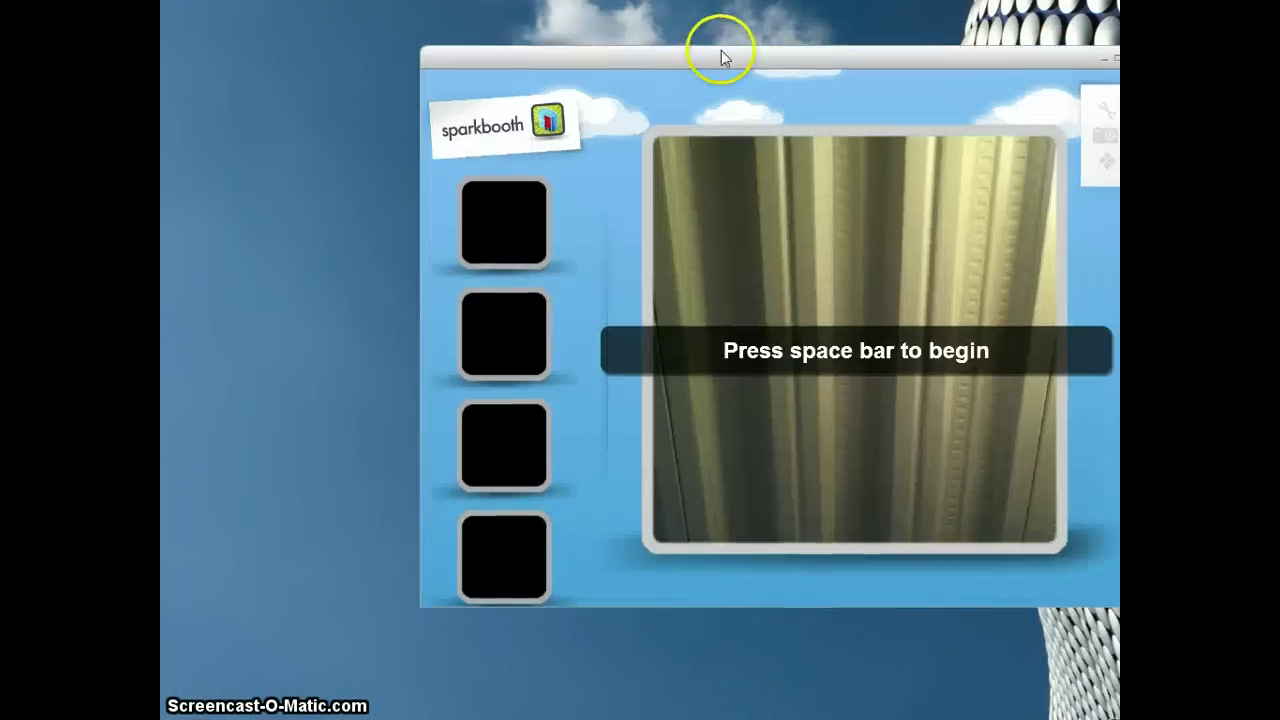
drag(720, 51, 520, 78)
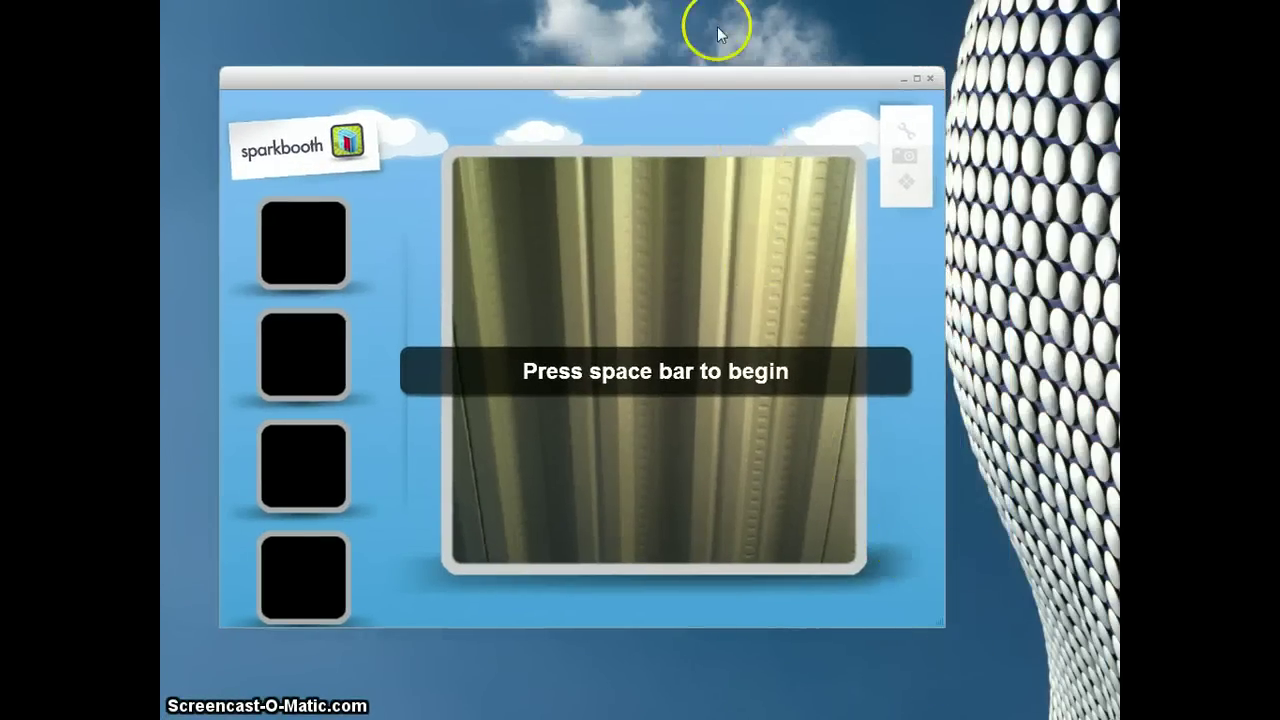
drag(740, 88, 687, 24)
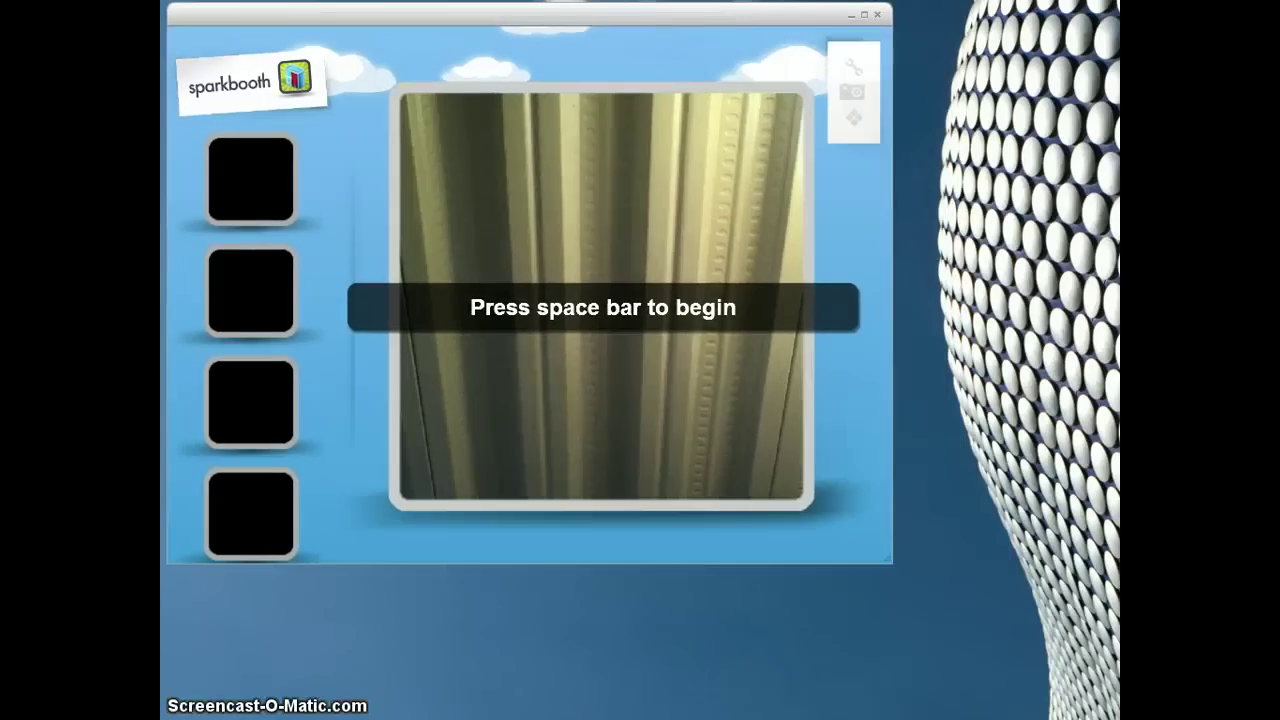
drag(891, 560, 1112, 690)
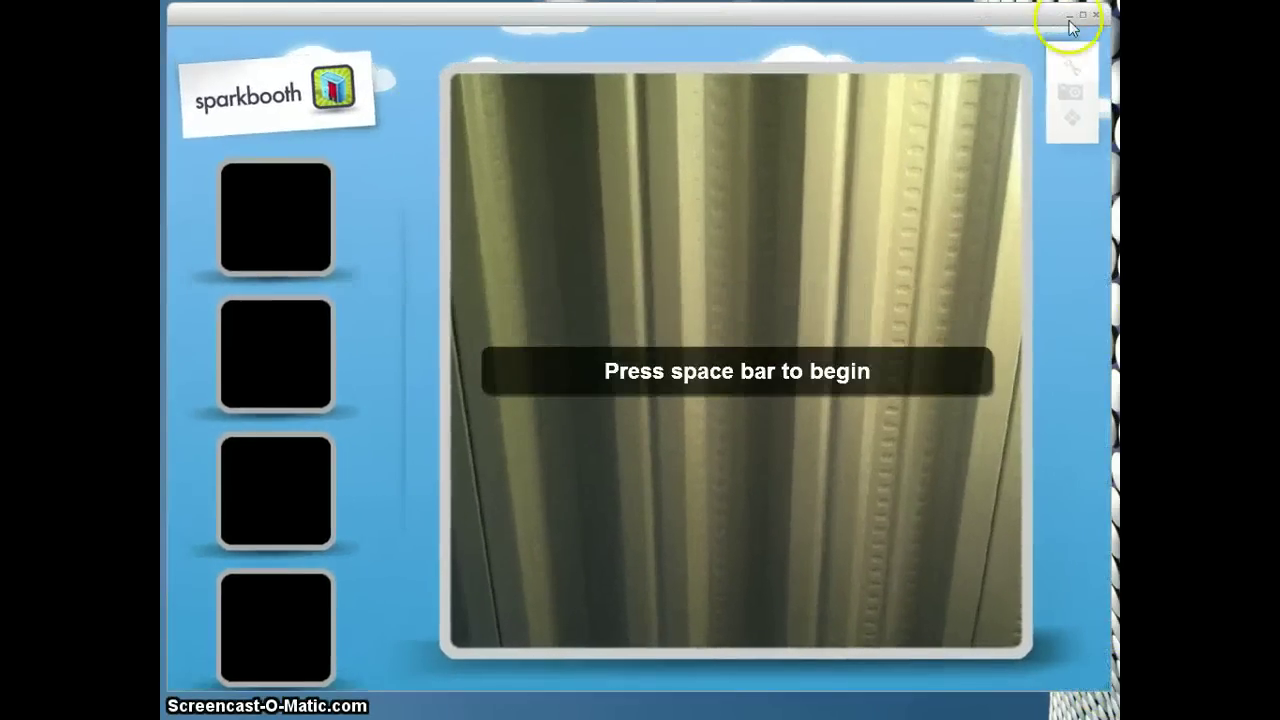
Set my background.jpg from the Desktop as the Photo Layout background image
click(1071, 66)
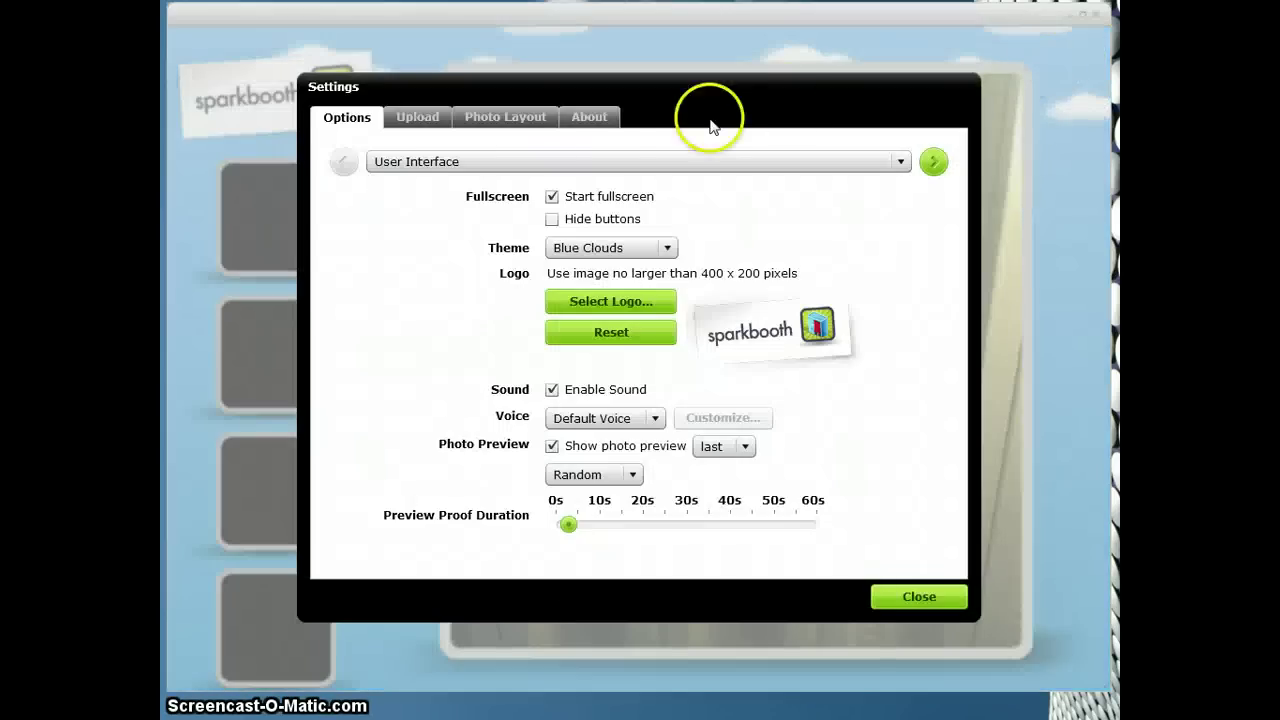
click(512, 120)
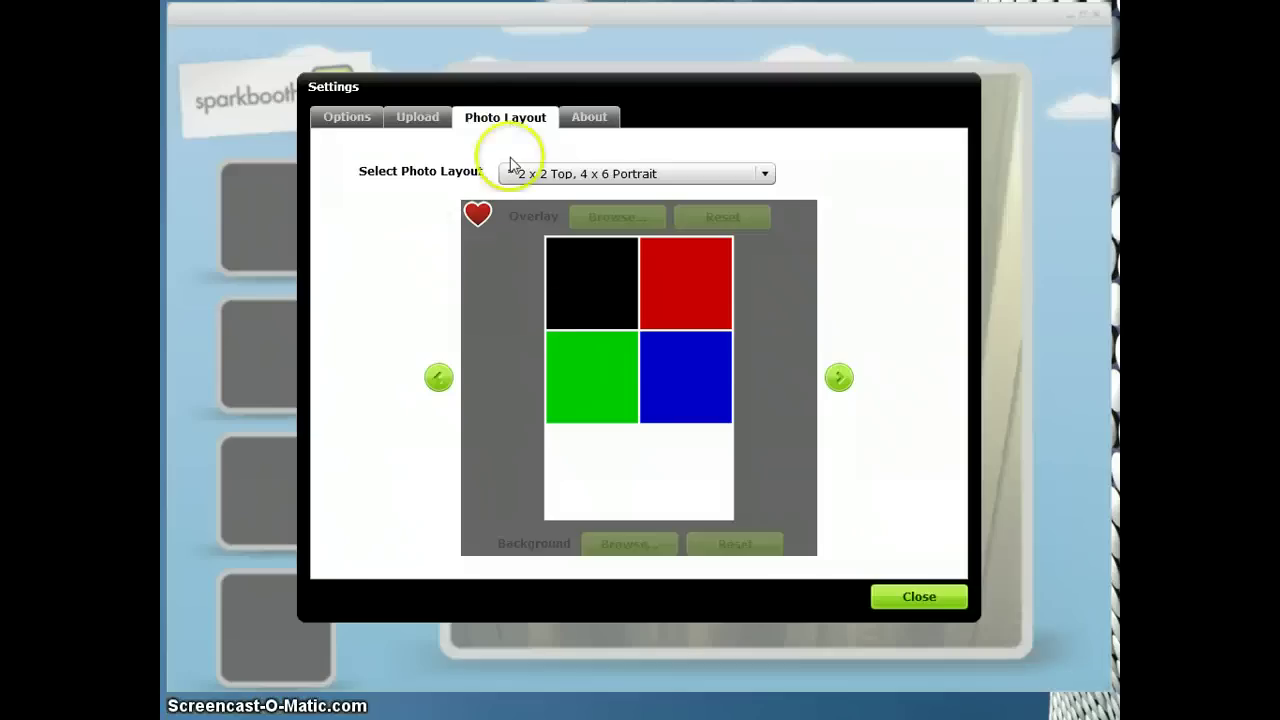
mouse_move(634, 552)
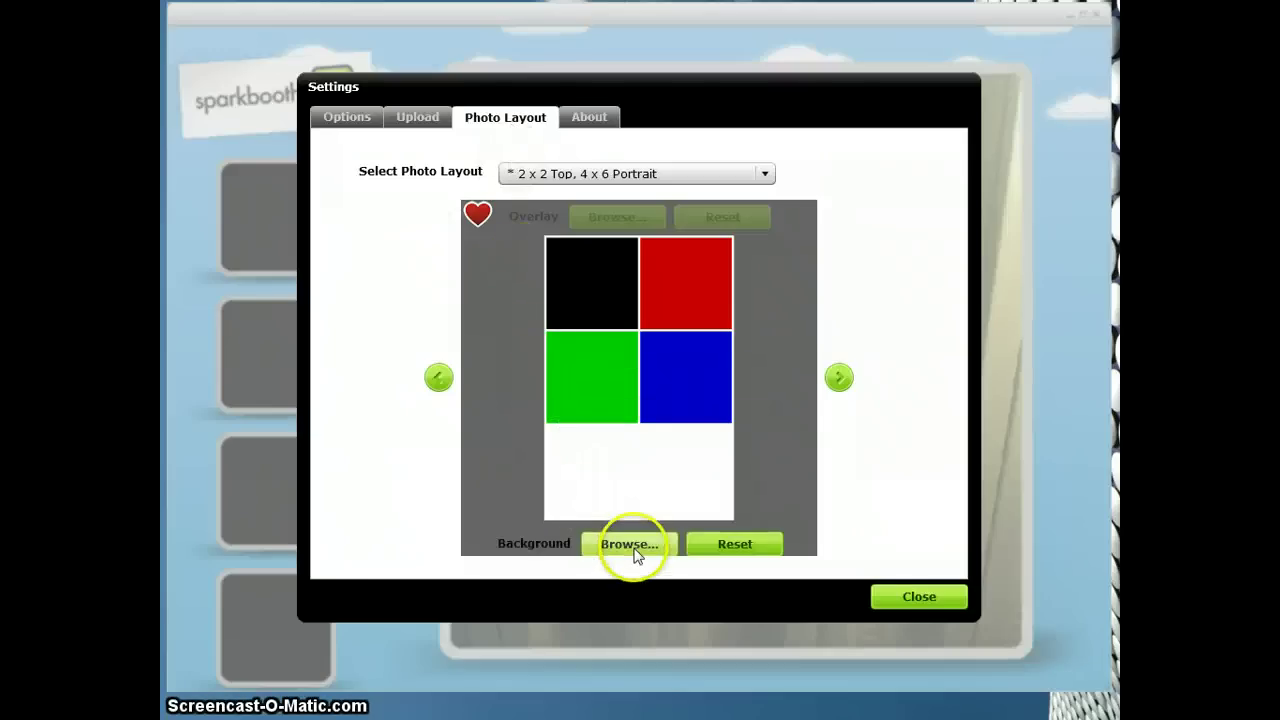
click(634, 552)
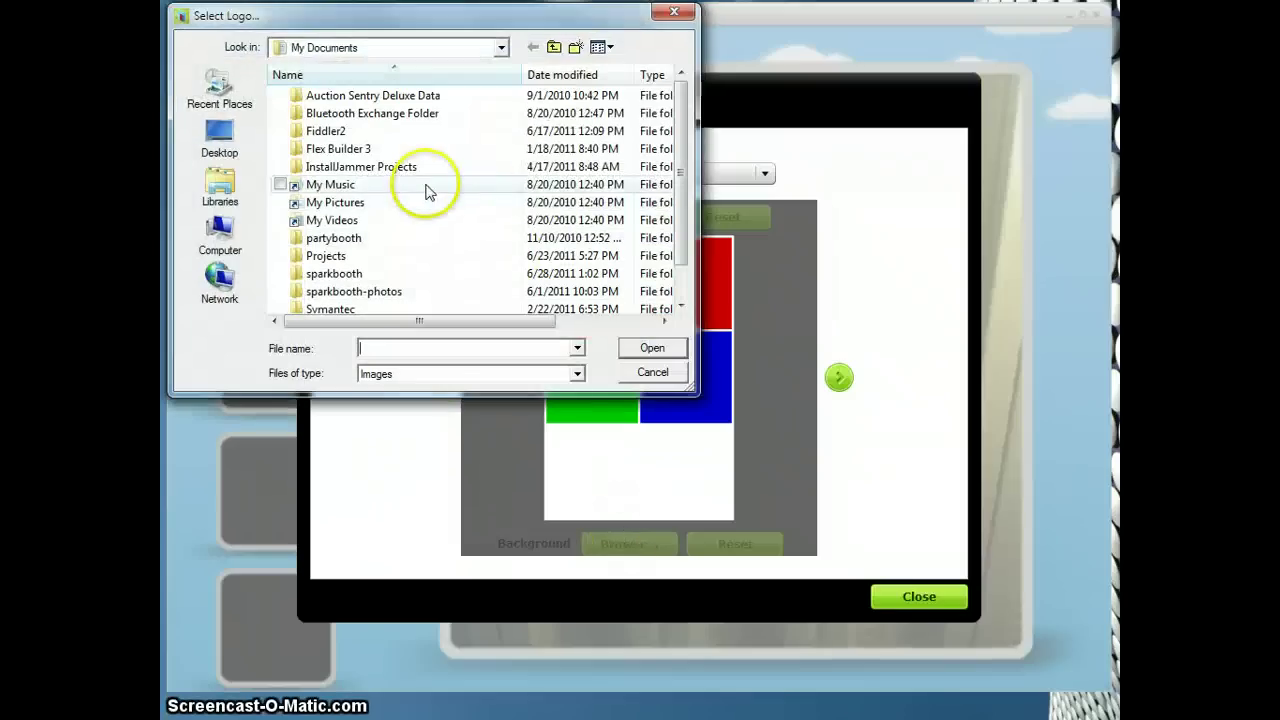
click(219, 135)
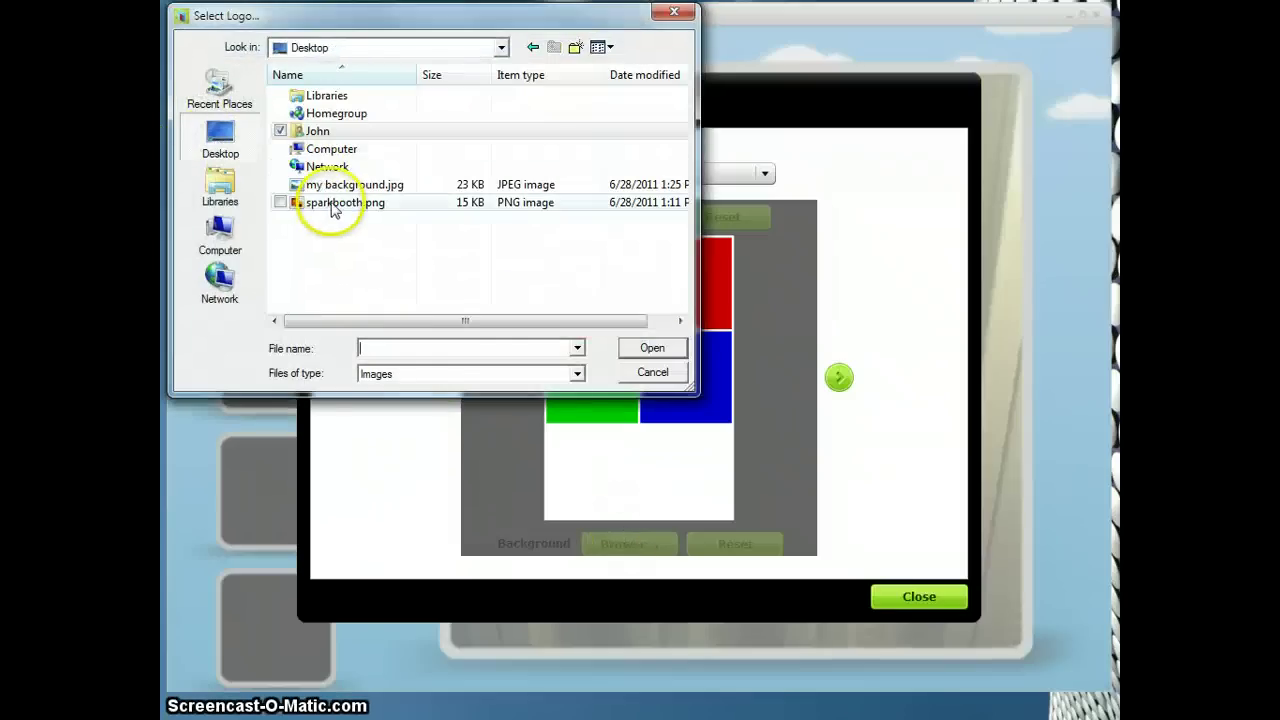
click(330, 186)
double_click(333, 188)
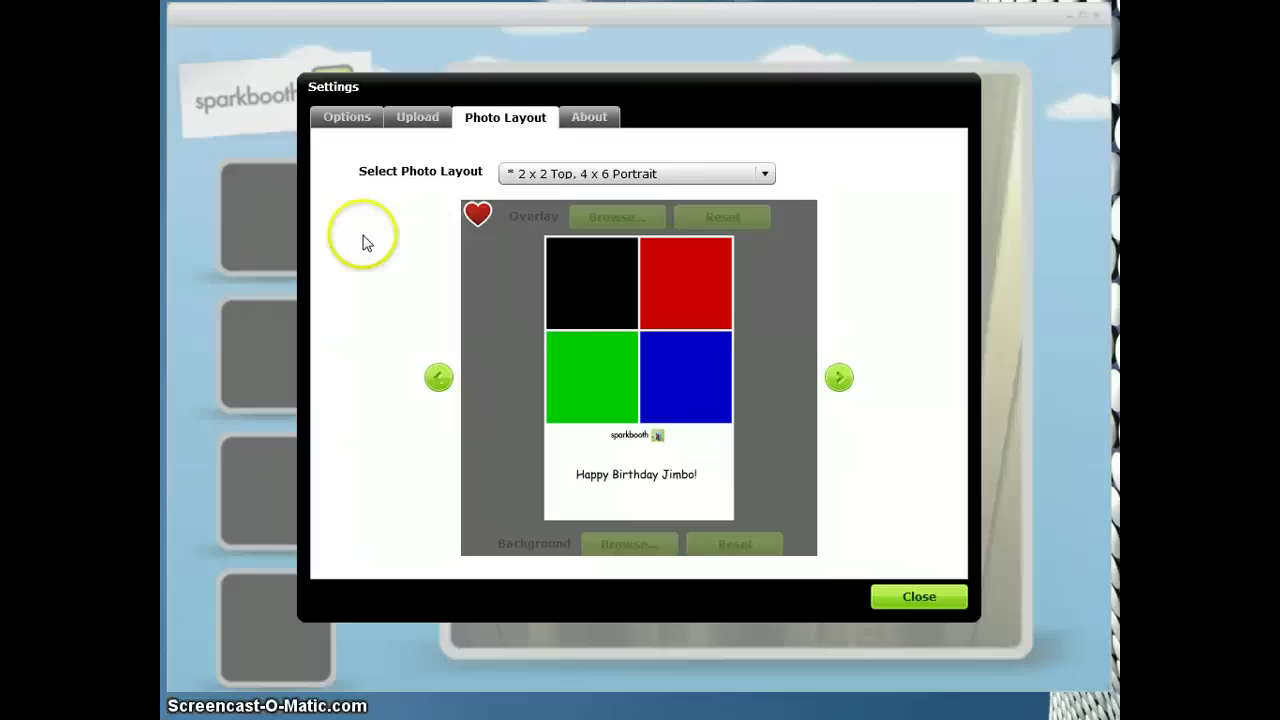